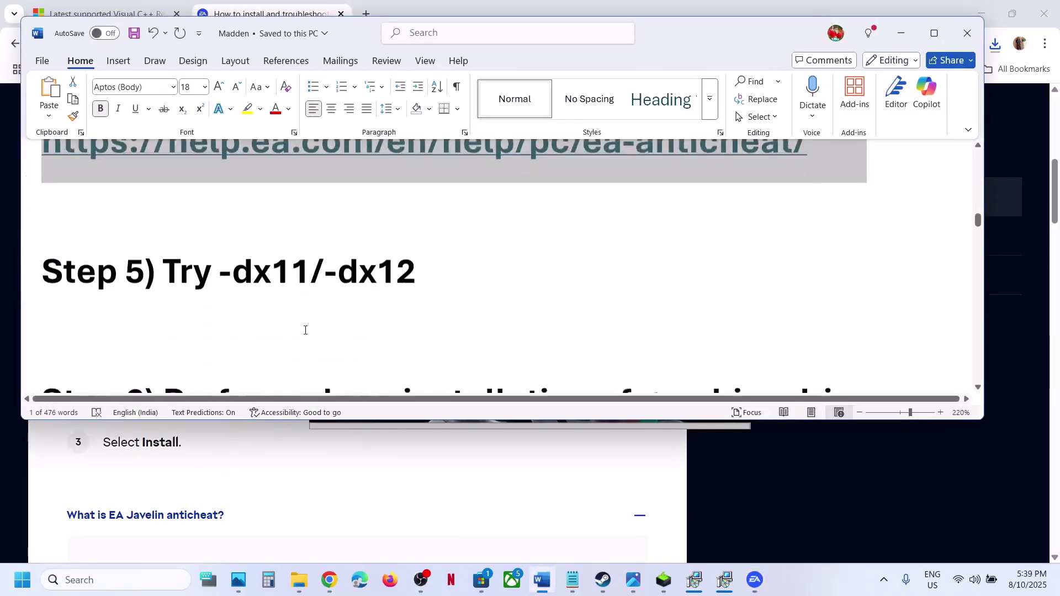
Scroll the Word guide to Step 5 (-dx11/-dx12) and switch to Steam's Madden26 library page
{"action": "scroll", "coordinate": [304, 331], "scroll_direction": "up", "scroll_amount": 1}
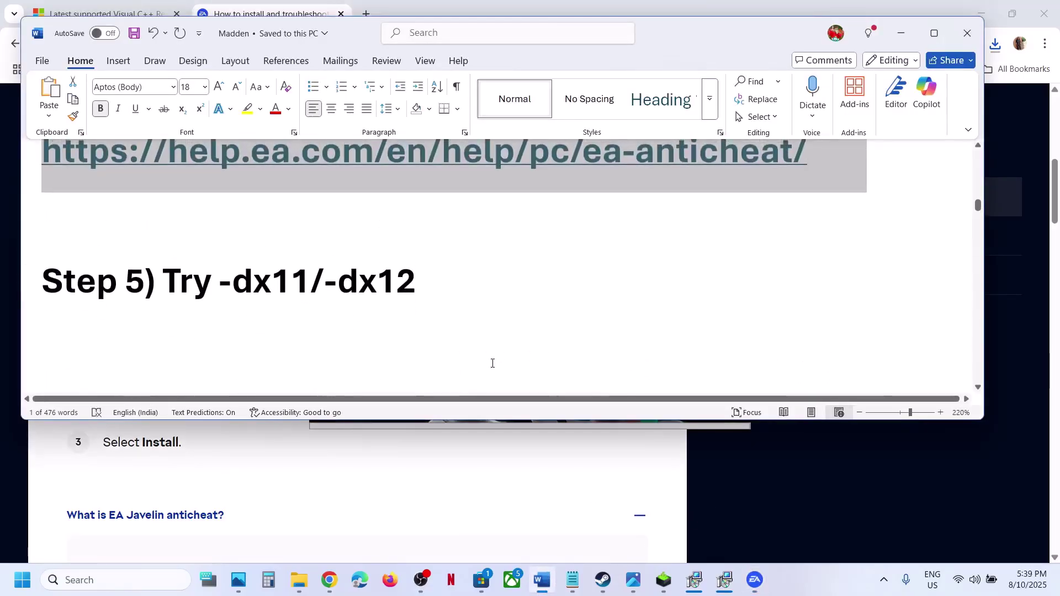
{"action": "mouse_move", "coordinate": [603, 579]}
{"action": "left_click", "coordinate": [556, 533]}
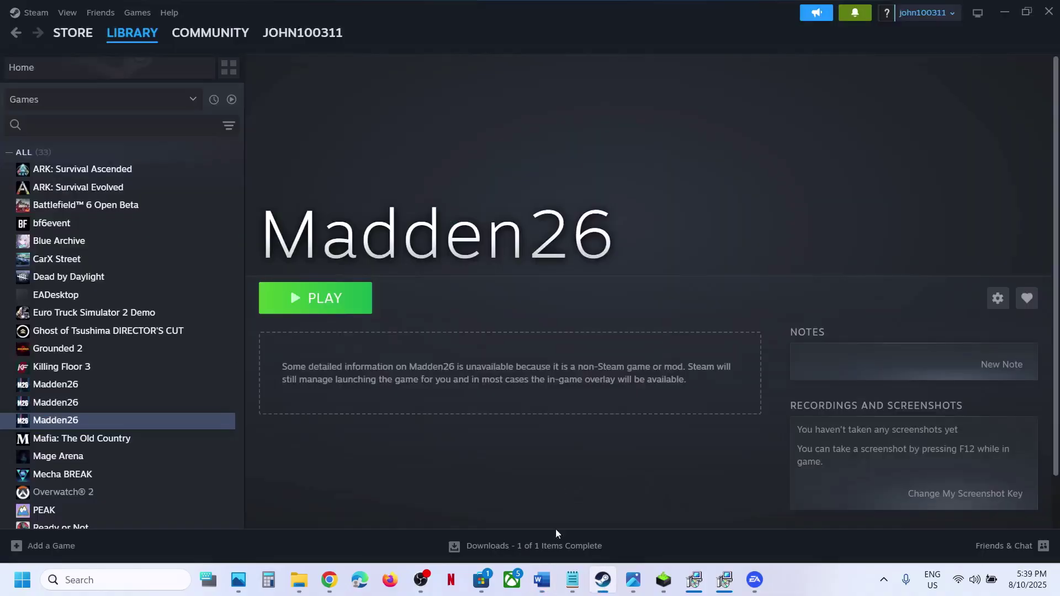
{"action": "right_click", "coordinate": [116, 416]}
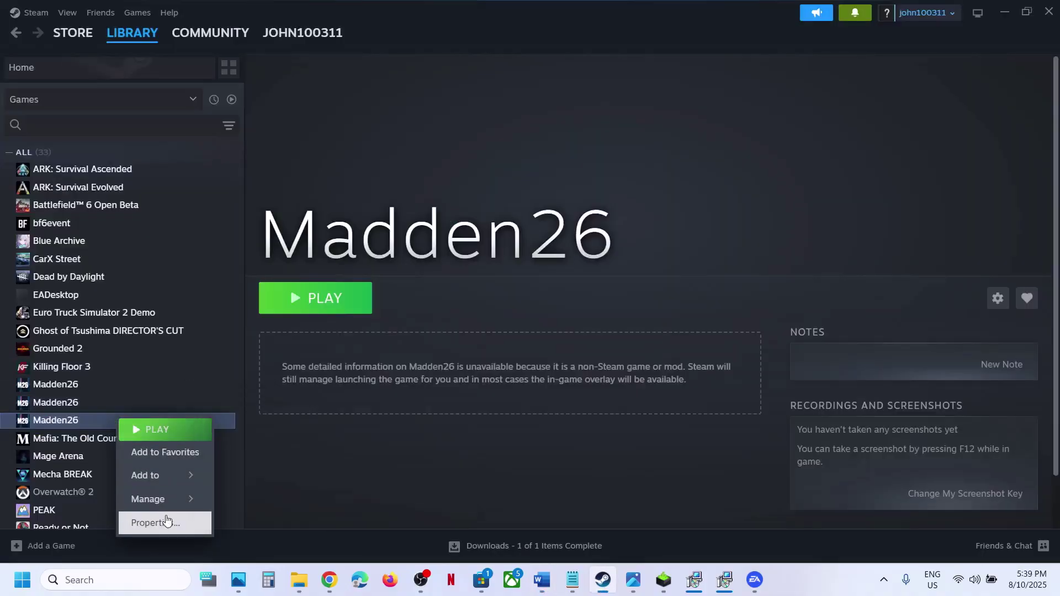
{"action": "left_click", "coordinate": [166, 522]}
{"action": "left_click", "coordinate": [452, 370]}
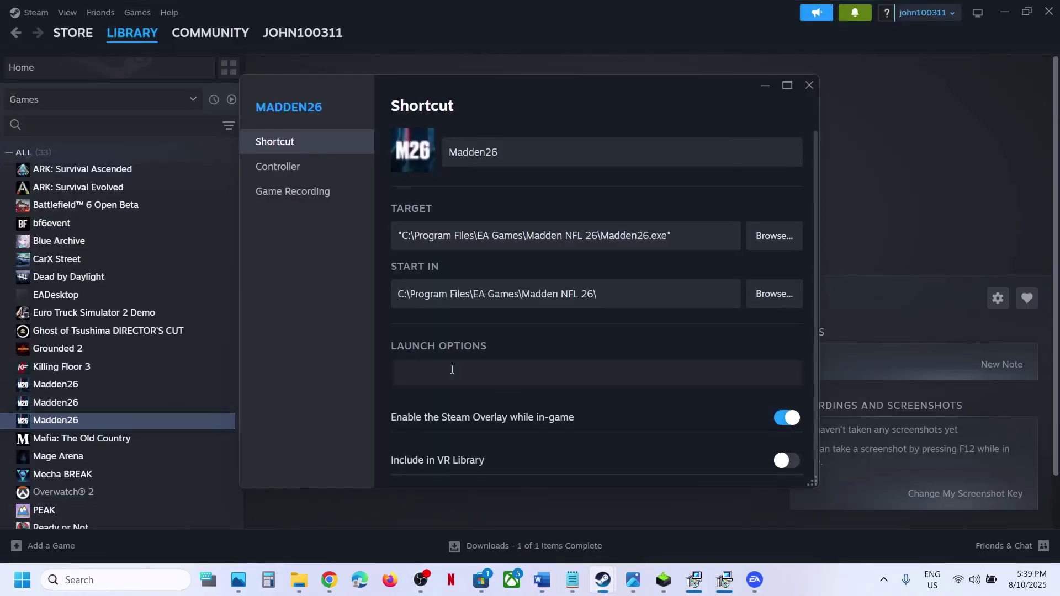
{"action": "type", "text": "-dx11"}
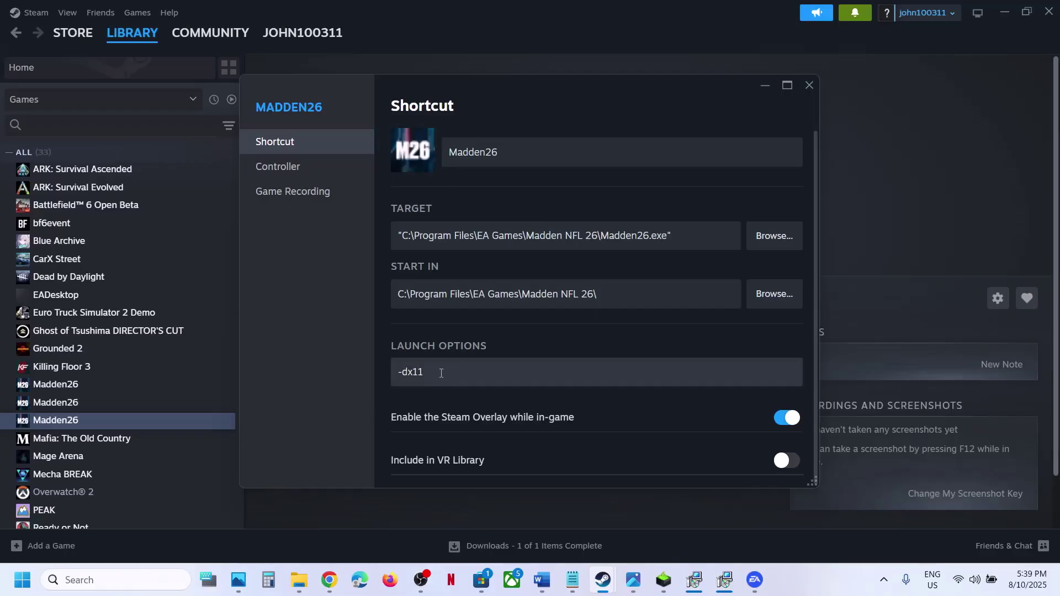
{"action": "left_click_drag", "start_coordinate": [441, 372], "coordinate": [387, 377]}
{"action": "key", "text": "BackSpace"}
{"action": "type", "text": "-dx12"}
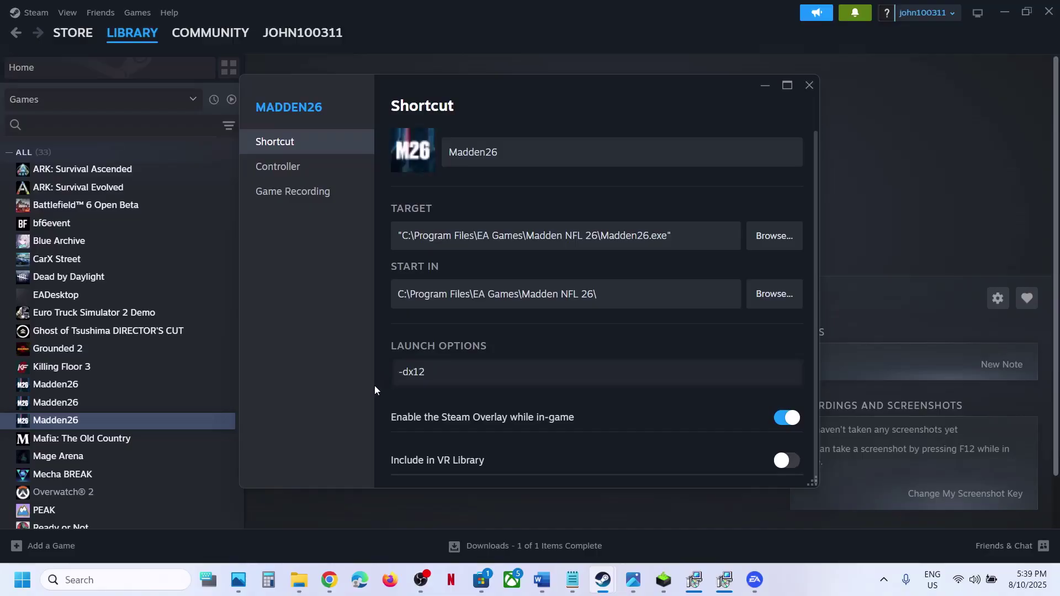
{"action": "left_click_drag", "start_coordinate": [477, 371], "coordinate": [392, 375]}
{"action": "key", "text": "BackSpace"}
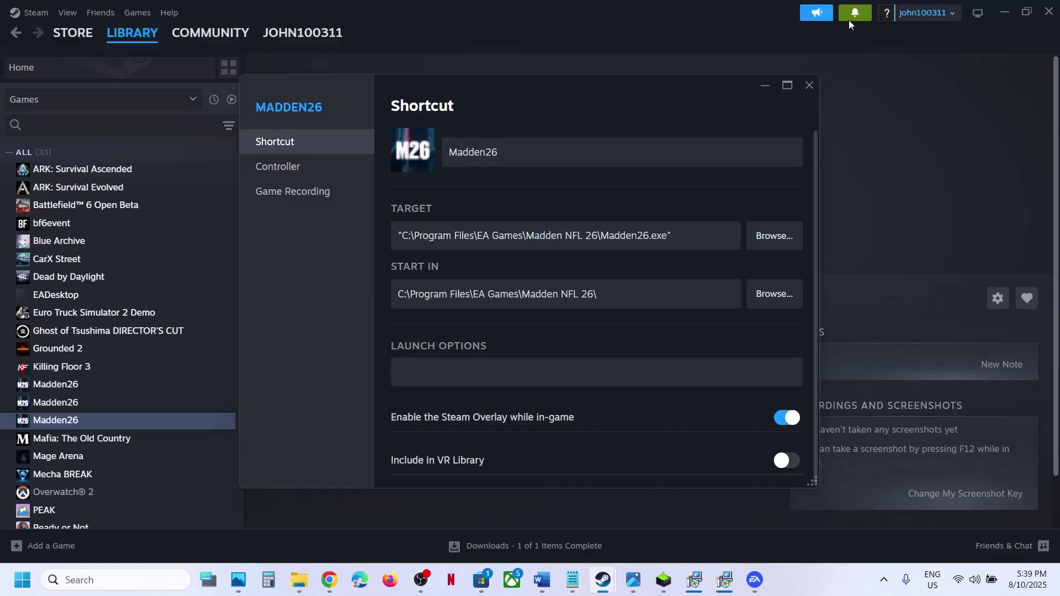
{"action": "left_click", "coordinate": [813, 84]}
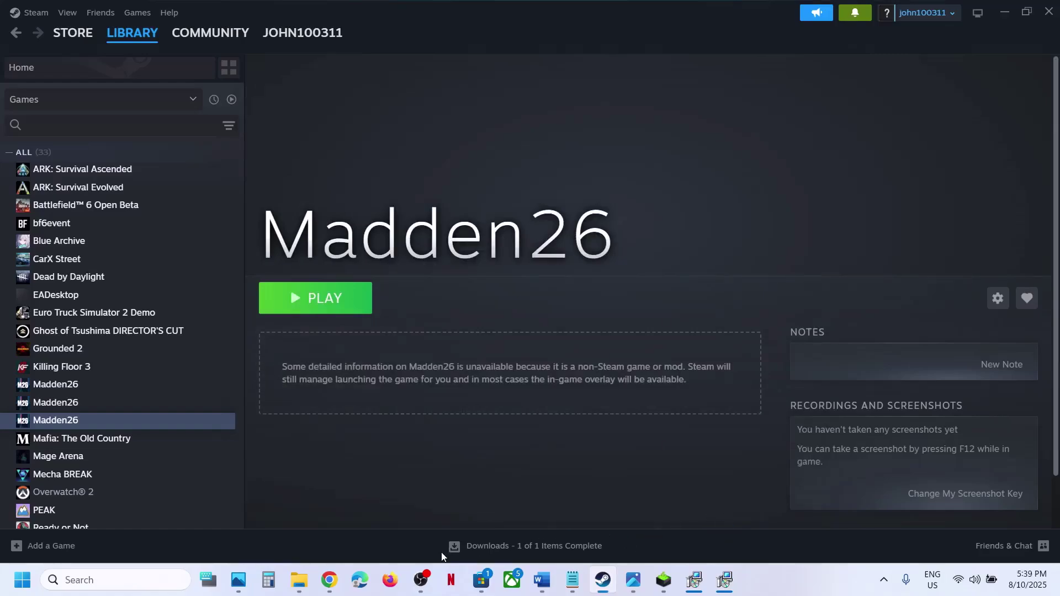
Set Madden NFL 26's EA app launch option to -dx11, save it, and launch the game
{"action": "left_click", "coordinate": [884, 581]}
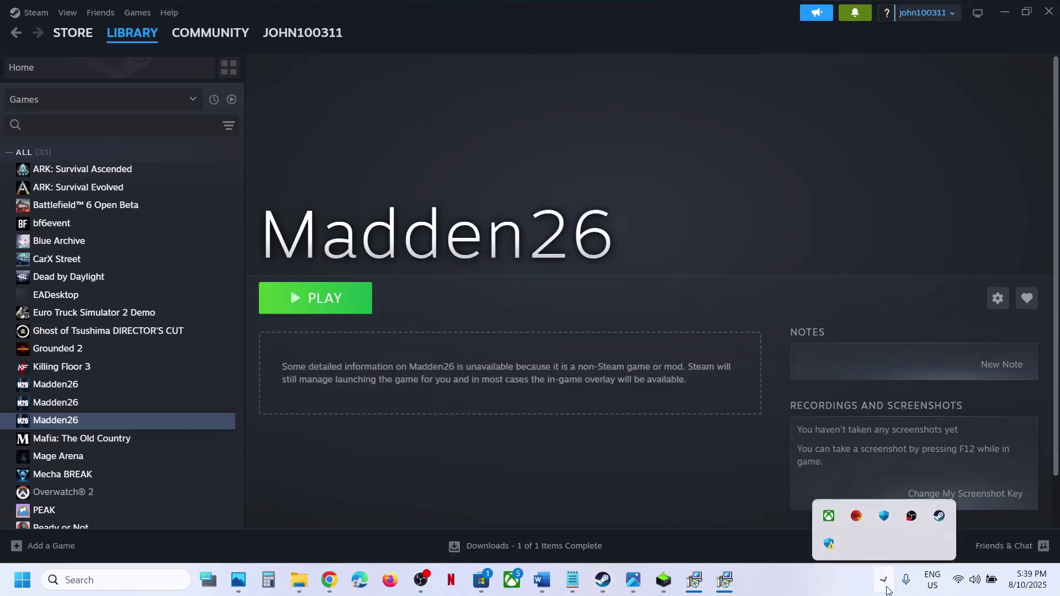
{"action": "left_click", "coordinate": [858, 517]}
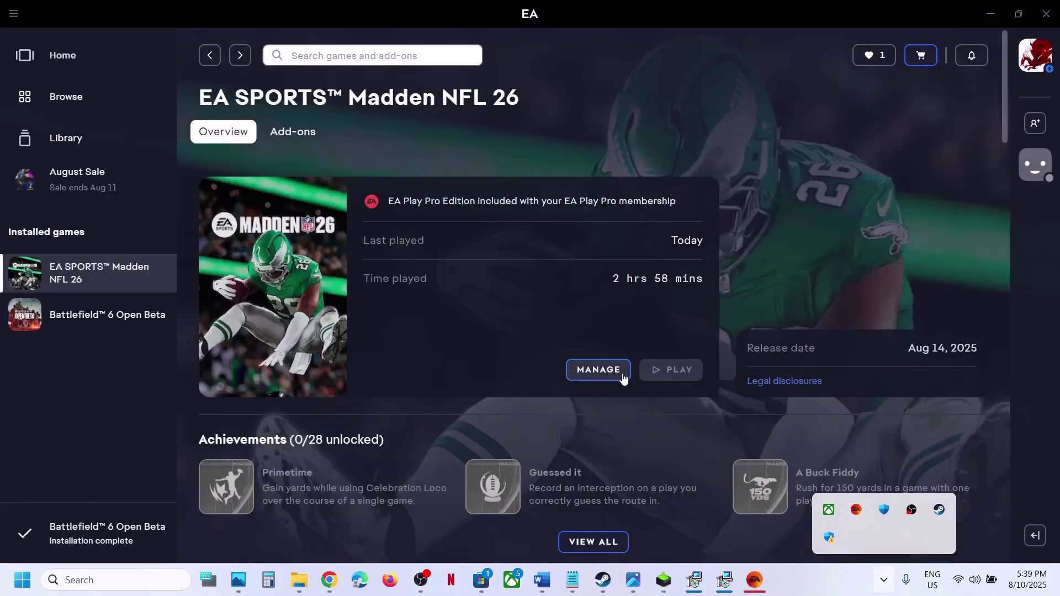
{"action": "left_click", "coordinate": [605, 371]}
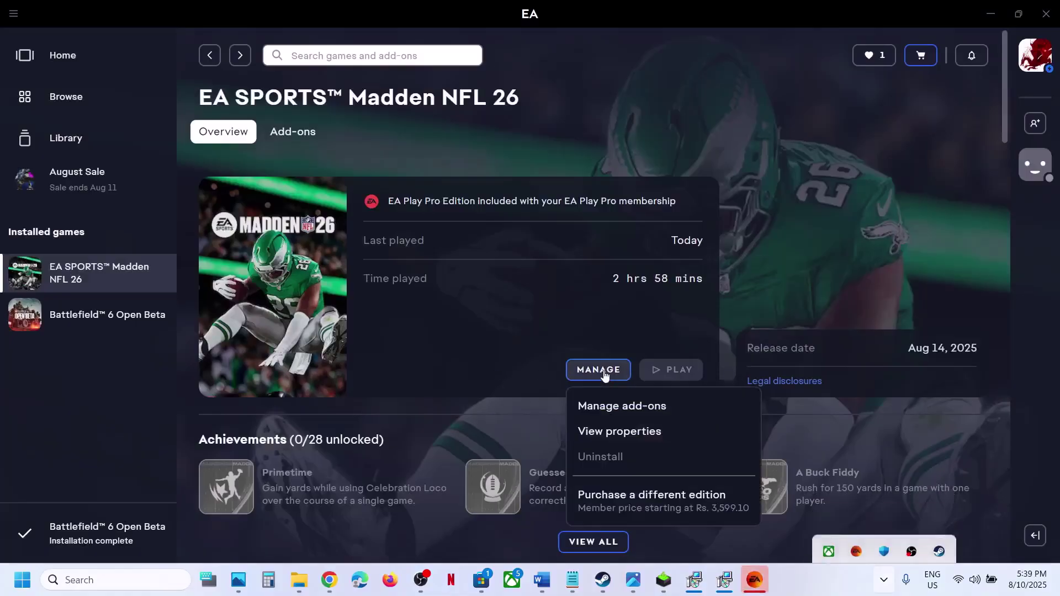
{"action": "left_click", "coordinate": [633, 433]}
{"action": "left_click", "coordinate": [361, 352]}
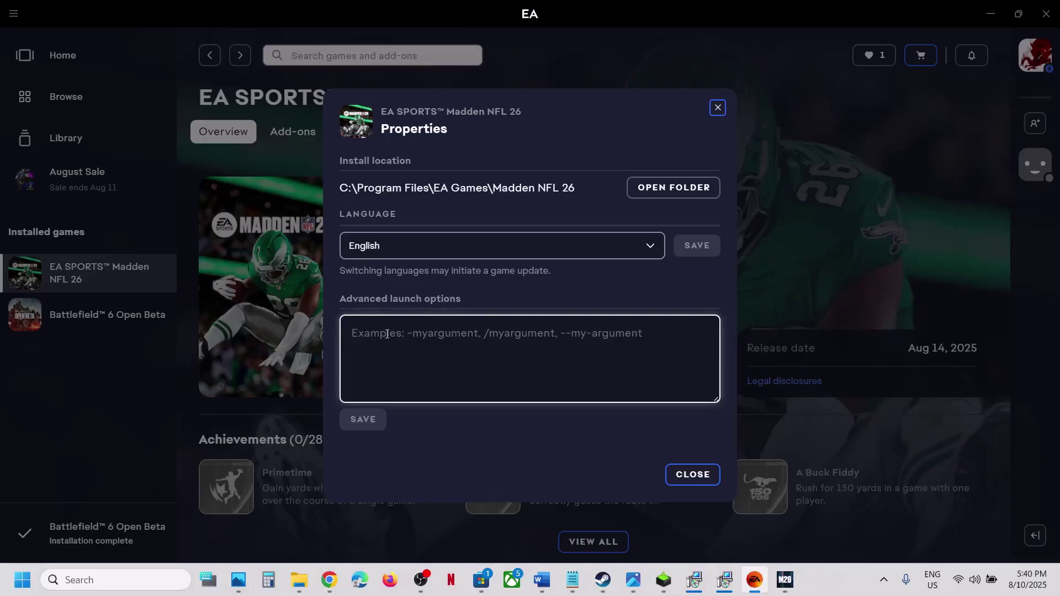
{"action": "type", "text": "-dx11"}
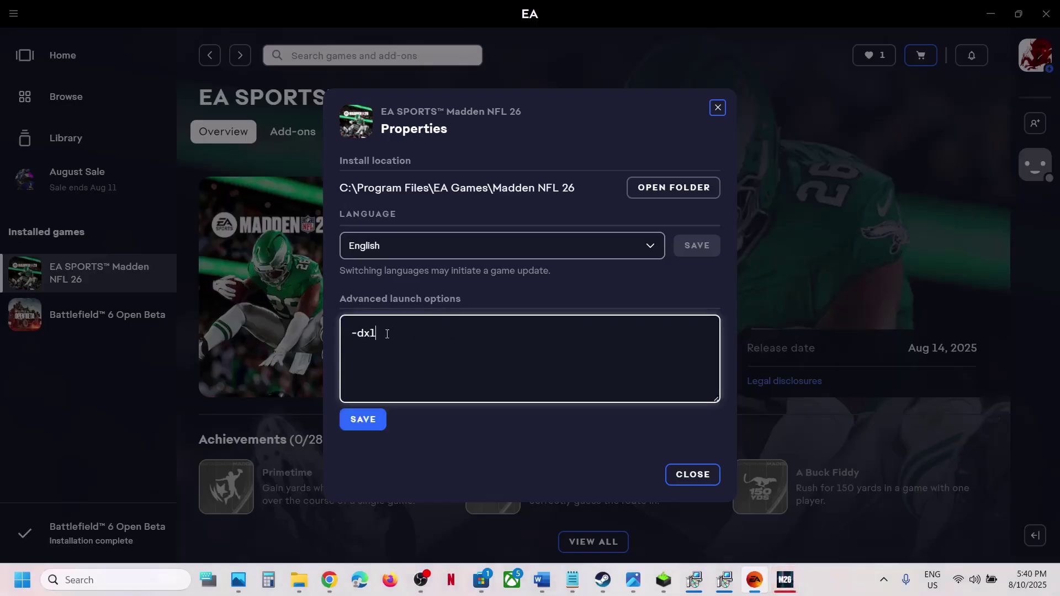
{"action": "left_click", "coordinate": [367, 421]}
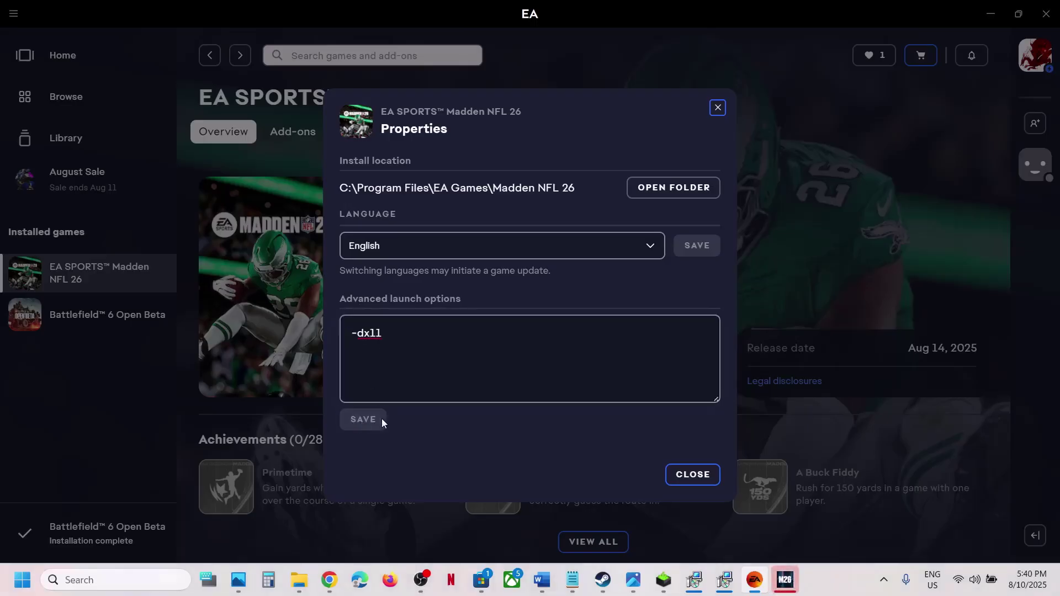
{"action": "left_click", "coordinate": [704, 474]}
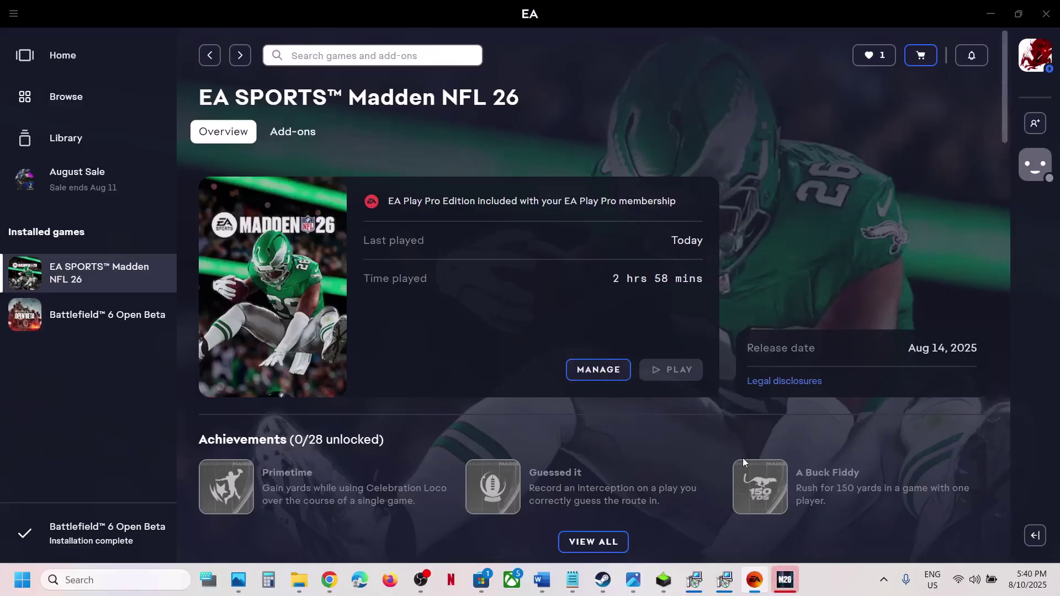
{"action": "left_click", "coordinate": [784, 580]}
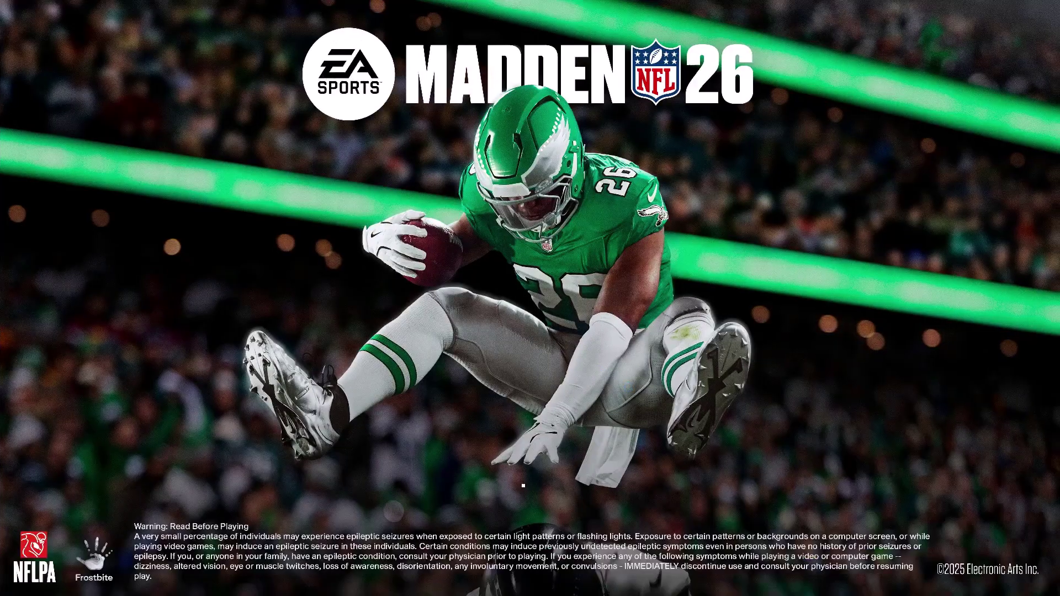
Change Madden NFL 26's launch option from -dx11 to -dx12 and save it
{"action": "key", "text": "alt+Tab"}
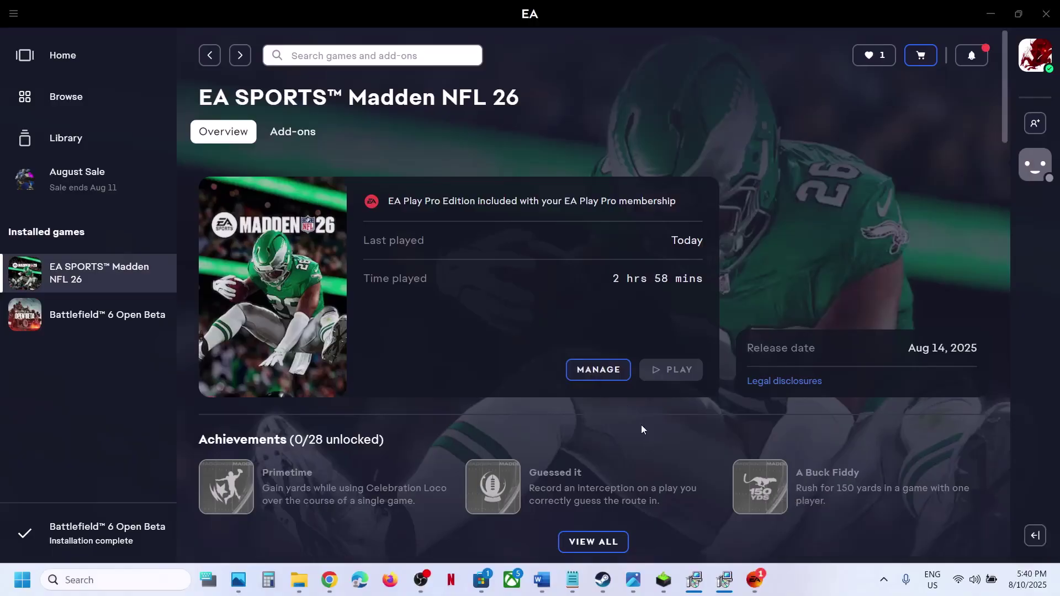
{"action": "left_click", "coordinate": [602, 379]}
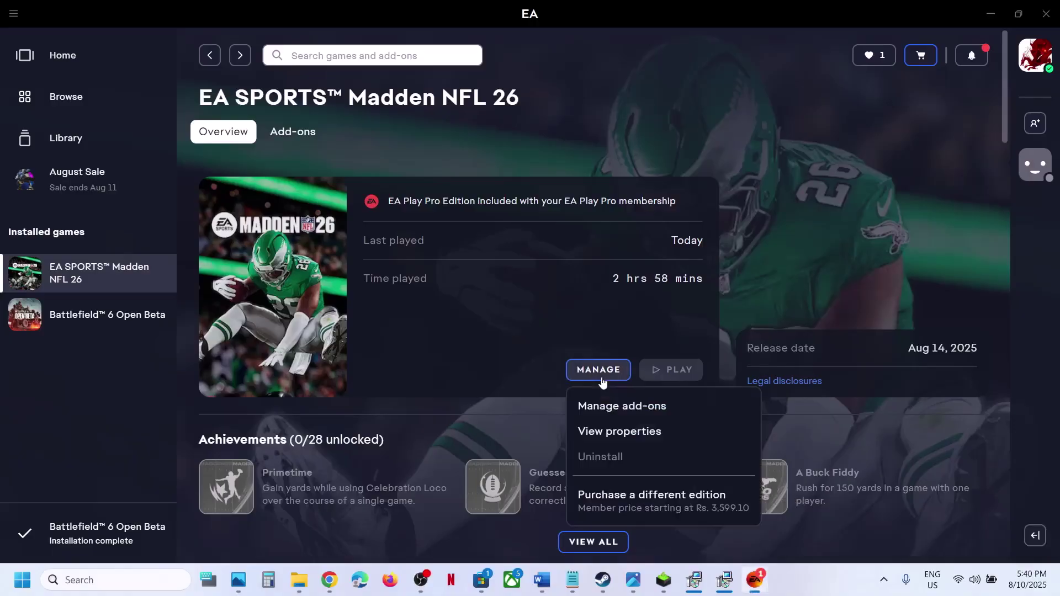
{"action": "left_click", "coordinate": [629, 432]}
{"action": "left_click", "coordinate": [416, 335]}
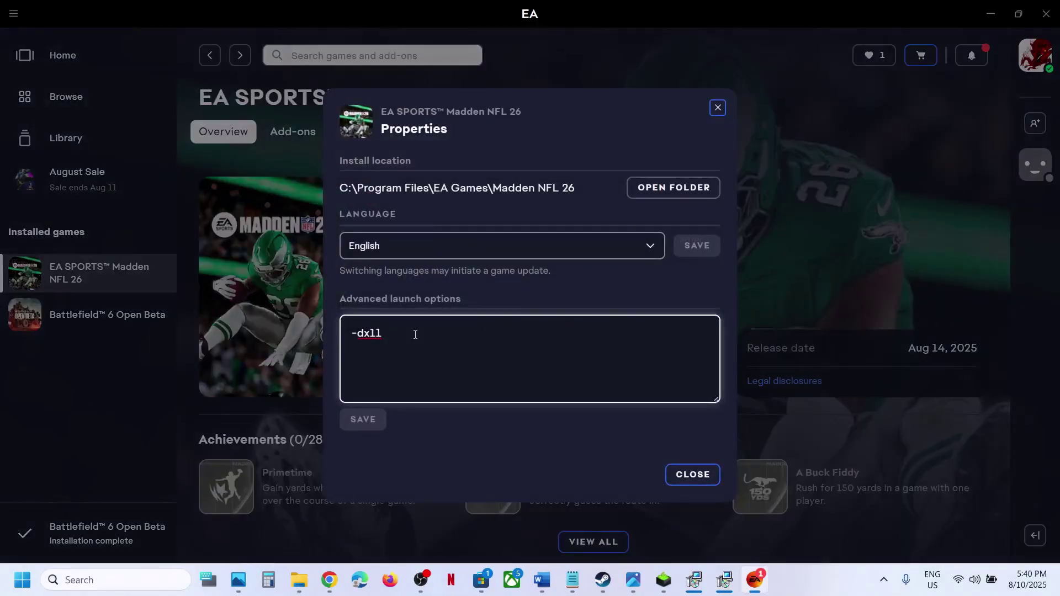
{"action": "key", "text": "BackSpace"}
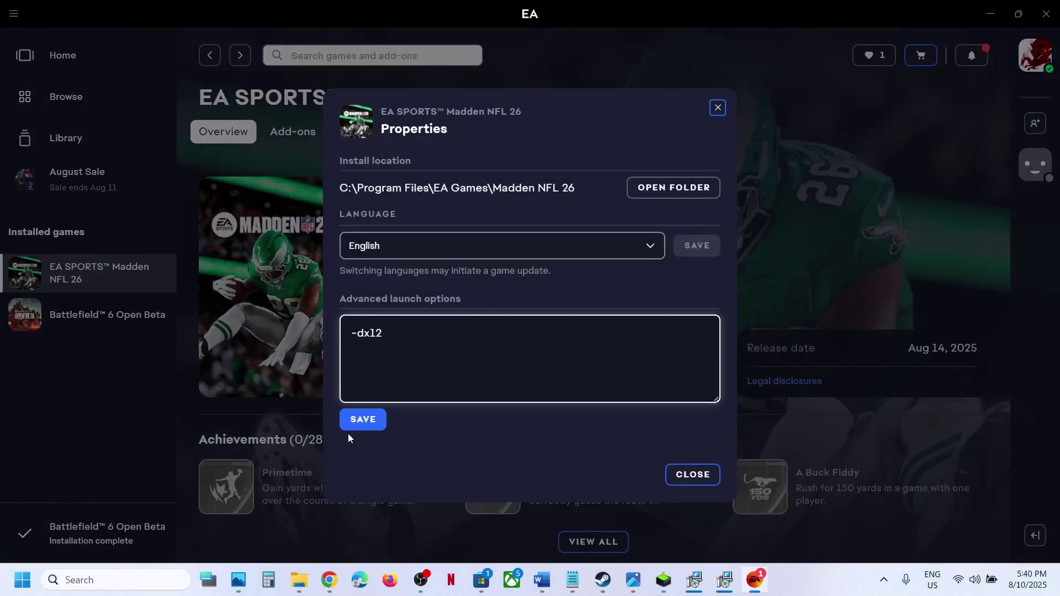
{"action": "left_click", "coordinate": [355, 427]}
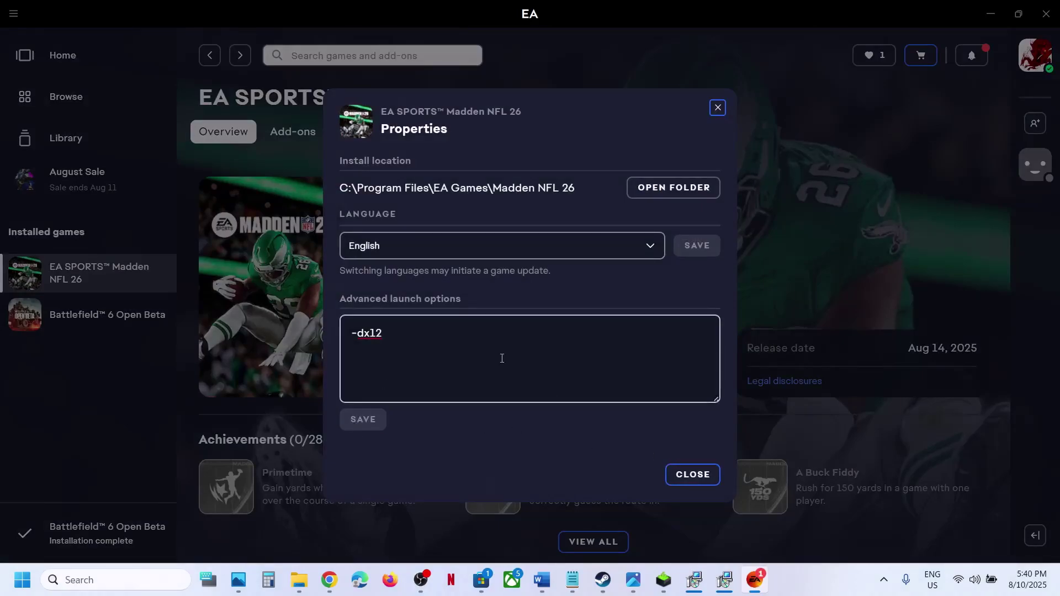
Clear the -dx12 launch option, save the empty options, and close the properties
{"action": "left_click_drag", "start_coordinate": [425, 337], "coordinate": [338, 335]}
{"action": "key", "text": "BackSpace"}
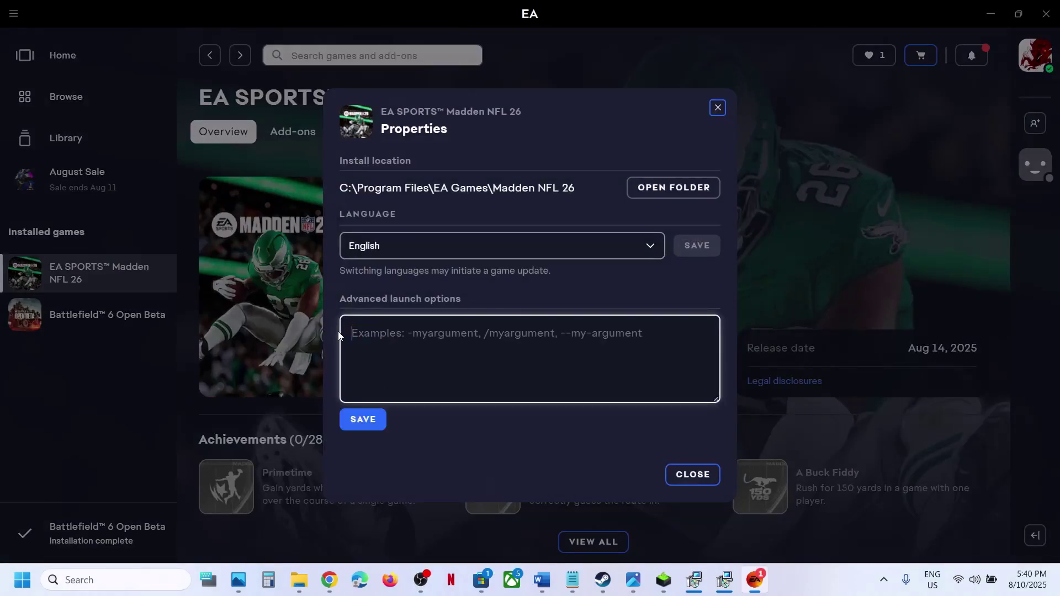
{"action": "left_click", "coordinate": [361, 420]}
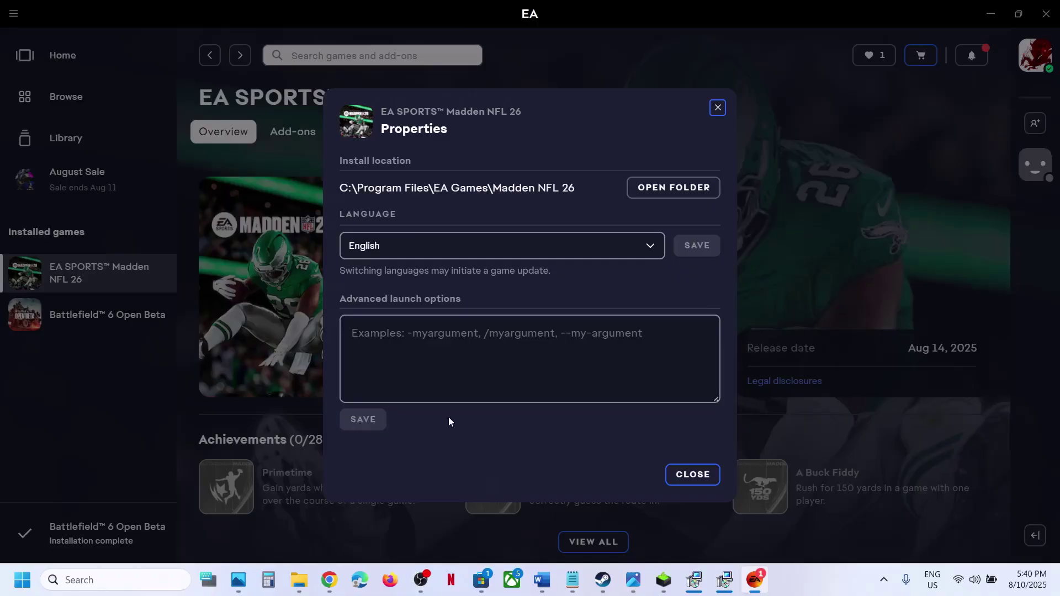
{"action": "left_click", "coordinate": [689, 475]}
Select the NVIDIA driver download link in the Word guide and switch to Chrome
{"action": "left_click", "coordinate": [541, 587]}
{"action": "scroll", "coordinate": [337, 296], "scroll_direction": "down", "scroll_amount": 5}
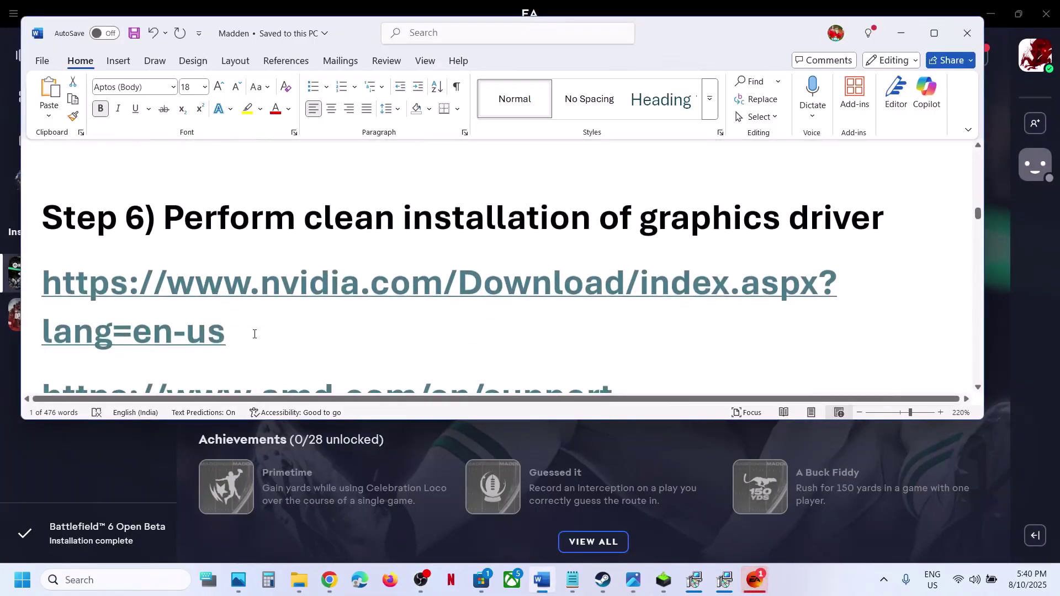
{"action": "triple_click", "coordinate": [93, 302]}
{"action": "key", "text": "ctrl+c"}
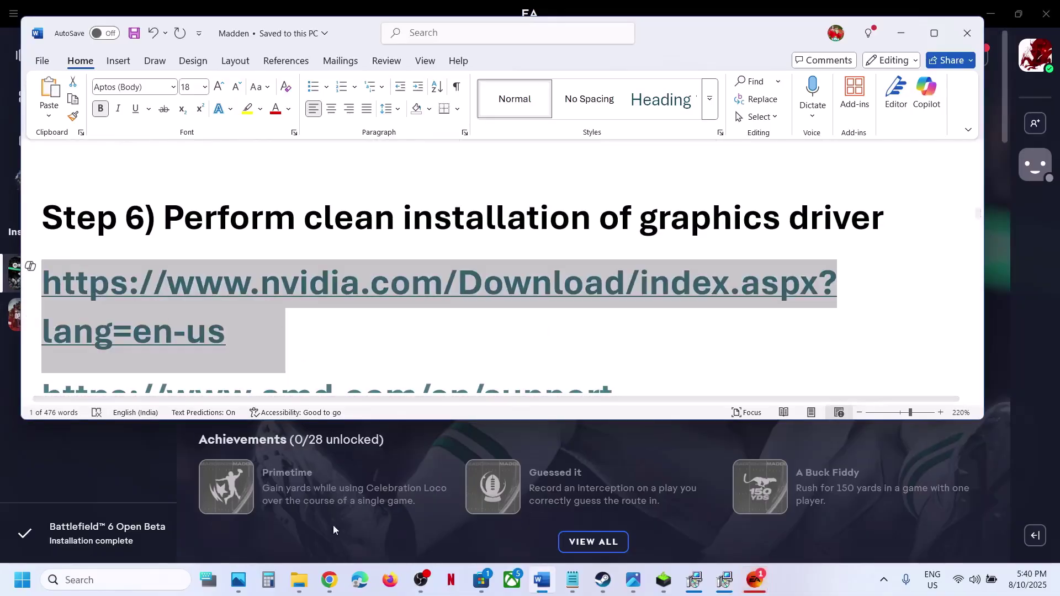
{"action": "left_click", "coordinate": [330, 579]}
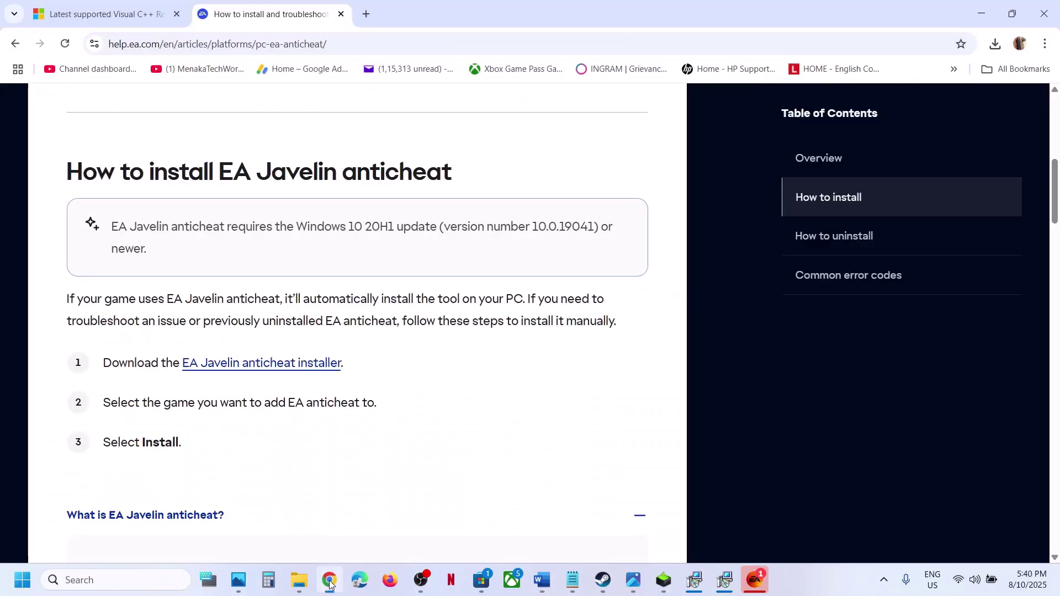
Open the copied NVIDIA link in a new tab, search drivers, and download Game Ready 580.88
{"action": "left_click", "coordinate": [366, 14]}
{"action": "key", "text": "ctrl+v"}
{"action": "key", "text": "Return"}
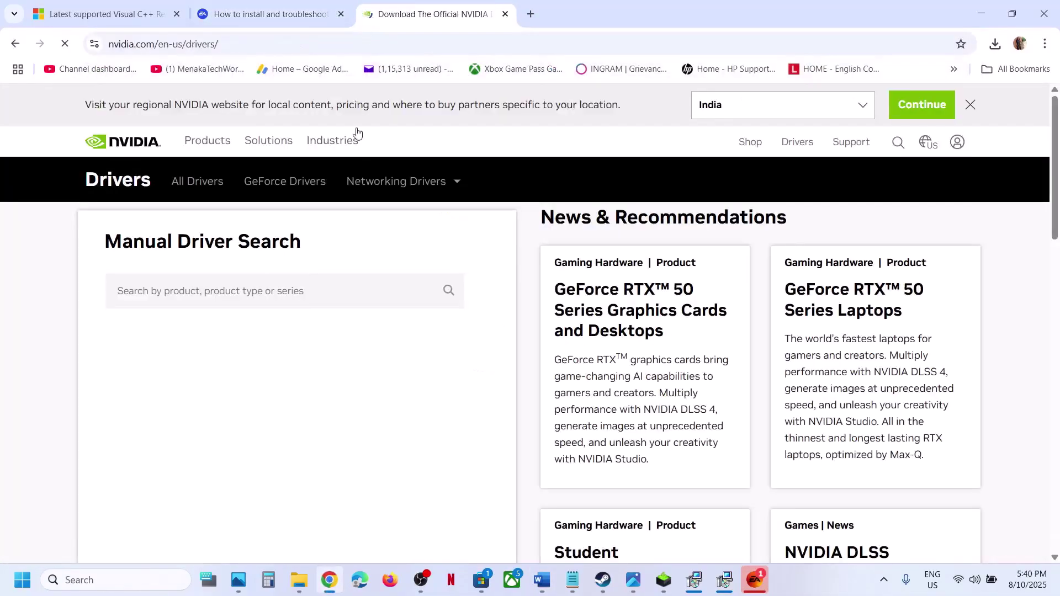
{"action": "scroll", "coordinate": [334, 313], "scroll_direction": "down", "scroll_amount": 3}
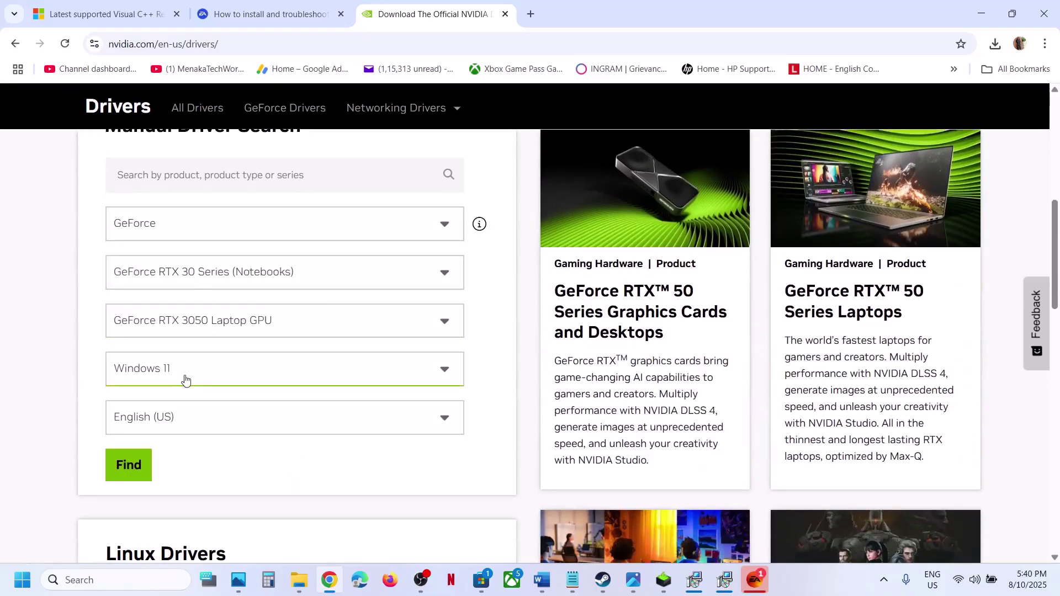
{"action": "left_click", "coordinate": [131, 465]}
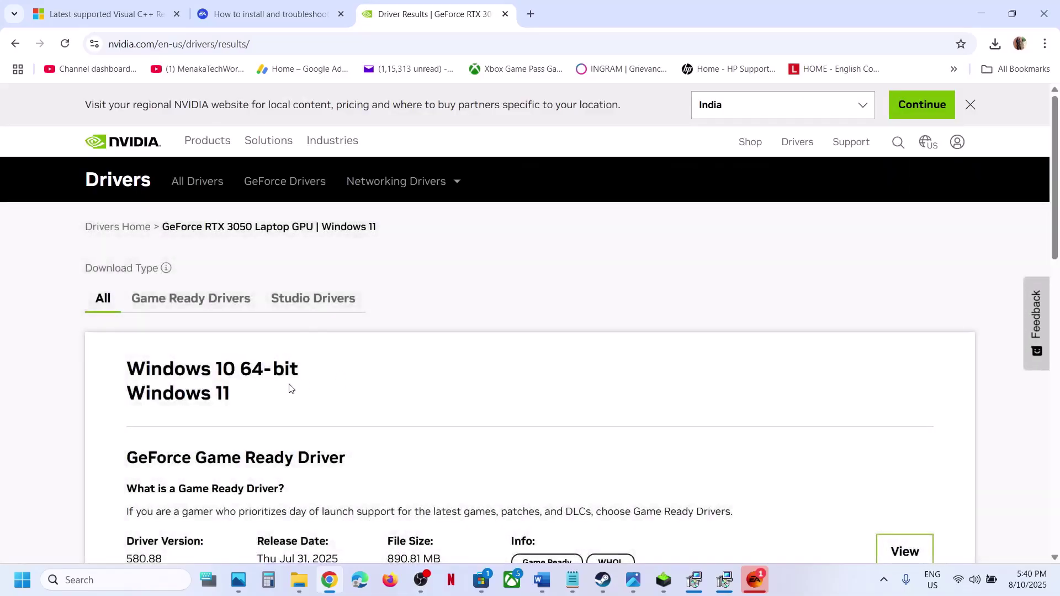
{"action": "scroll", "coordinate": [289, 388], "scroll_direction": "down", "scroll_amount": 4}
{"action": "left_click_drag", "start_coordinate": [137, 348], "coordinate": [208, 347]}
{"action": "left_click", "coordinate": [884, 349]}
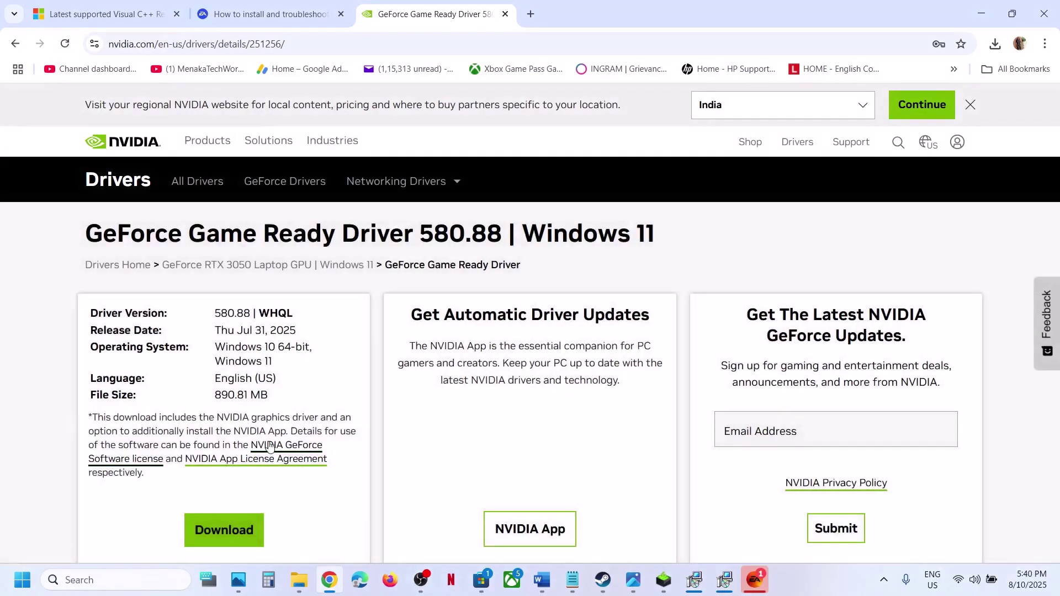
{"action": "left_click", "coordinate": [228, 533]}
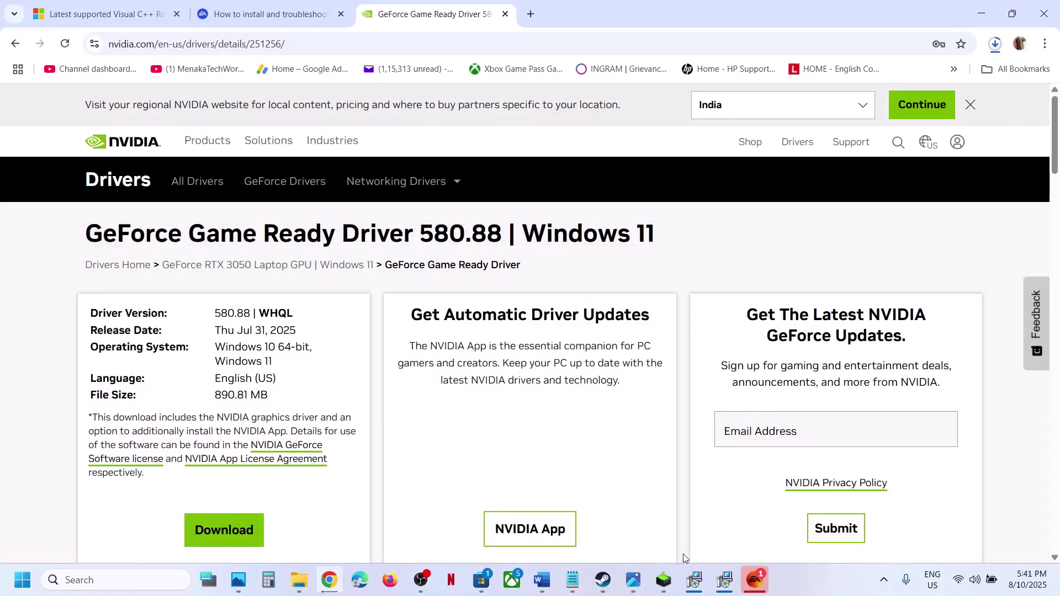
In the NVIDIA installer, accept the licence and choose Custom installation
{"action": "left_click", "coordinate": [666, 582]}
{"action": "left_click", "coordinate": [601, 416]}
{"action": "left_click", "coordinate": [459, 292]}
{"action": "left_click", "coordinate": [622, 414]}
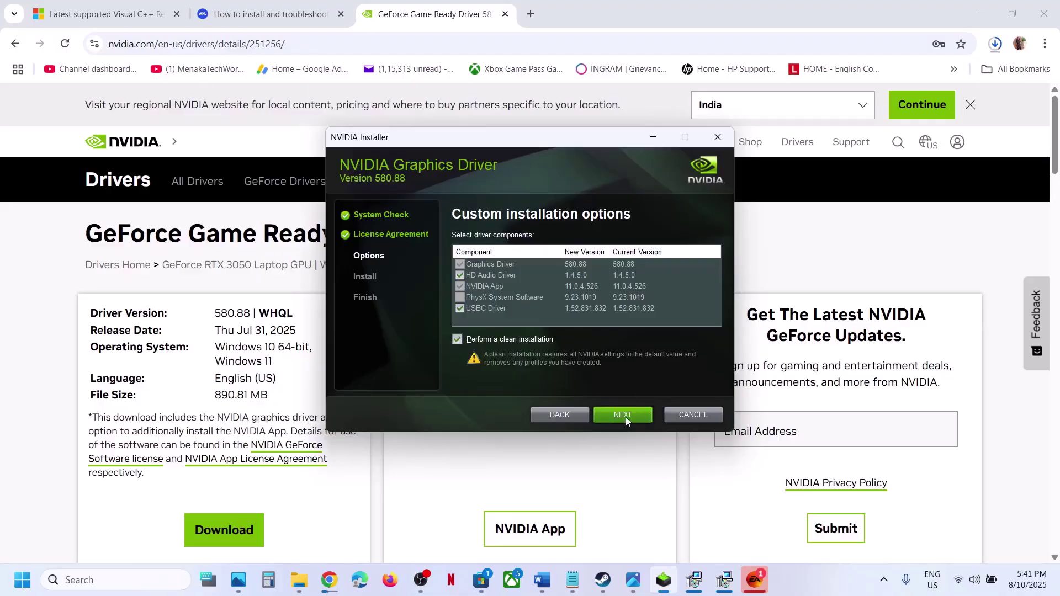
Put Chrome in front of the installer, view Start's power options, and return to EA app's Madden NFL 26 page
{"action": "left_click", "coordinate": [457, 476]}
{"action": "left_click", "coordinate": [23, 580]}
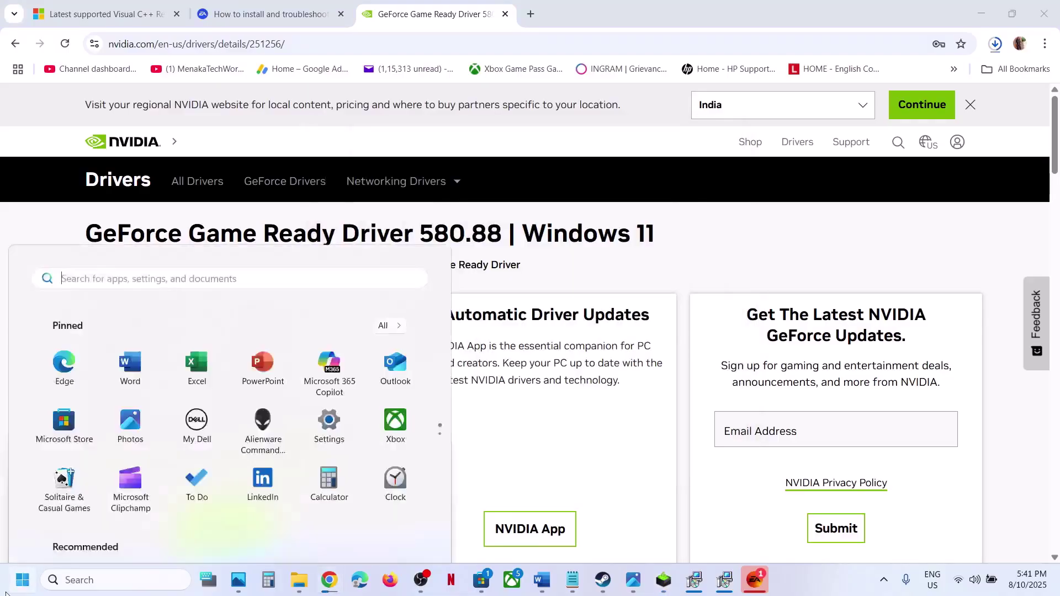
{"action": "left_click", "coordinate": [401, 532]}
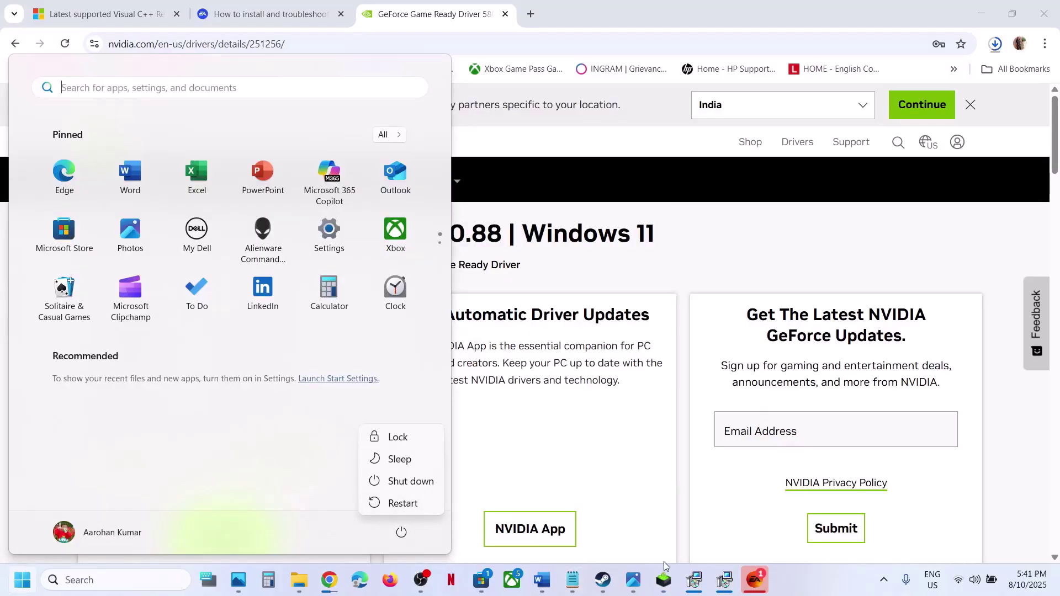
{"action": "left_click", "coordinate": [751, 581]}
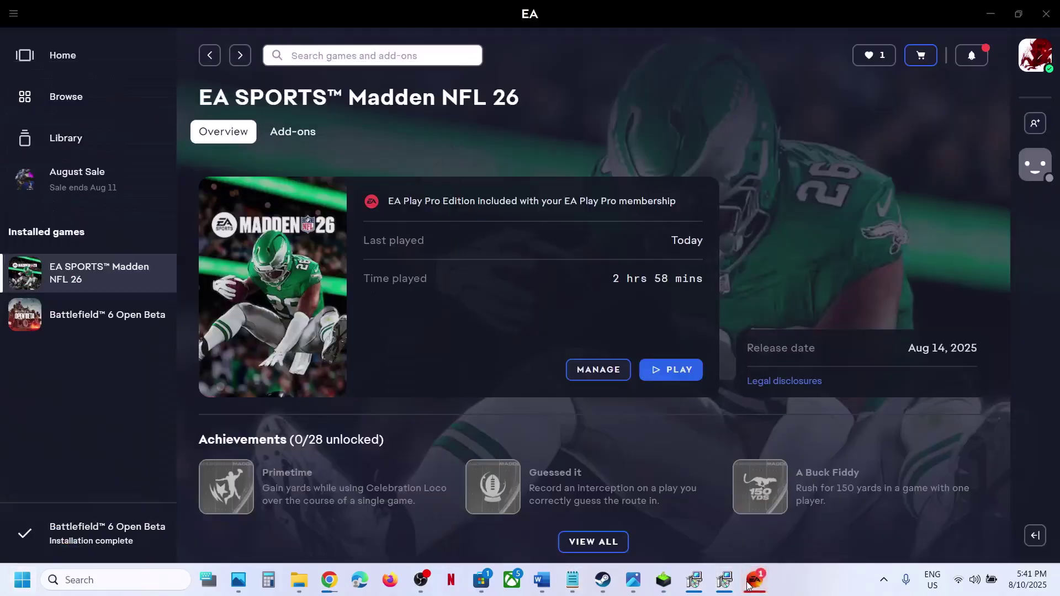
In the Word guide, select part of the AMD support link
{"action": "left_click", "coordinate": [541, 580]}
{"action": "scroll", "coordinate": [359, 347], "scroll_direction": "down", "scroll_amount": 3}
{"action": "scroll", "coordinate": [296, 312], "scroll_direction": "up", "scroll_amount": 1}
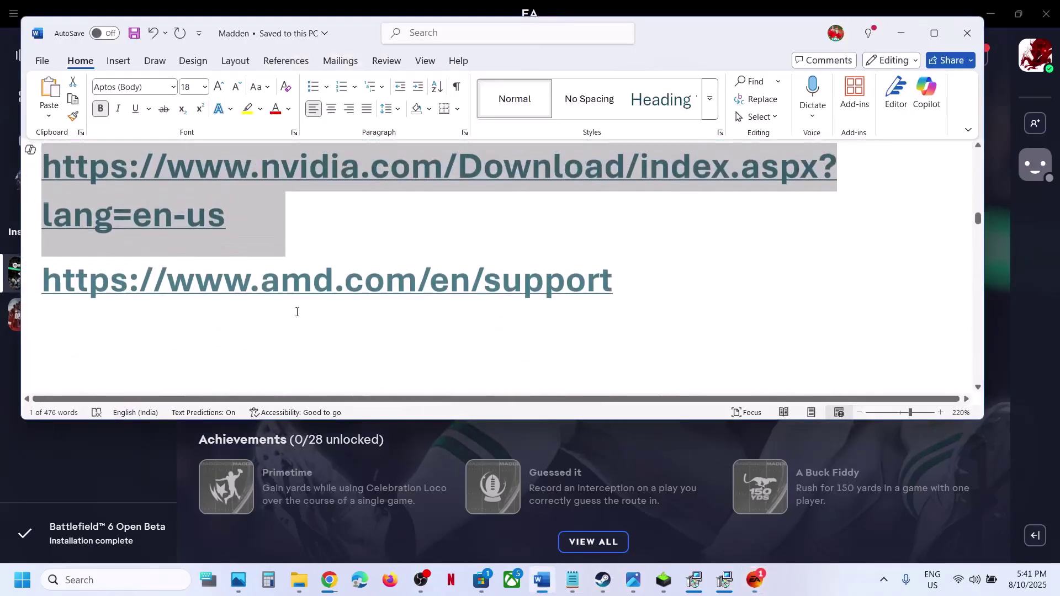
{"action": "left_click_drag", "start_coordinate": [196, 284], "coordinate": [565, 287]}
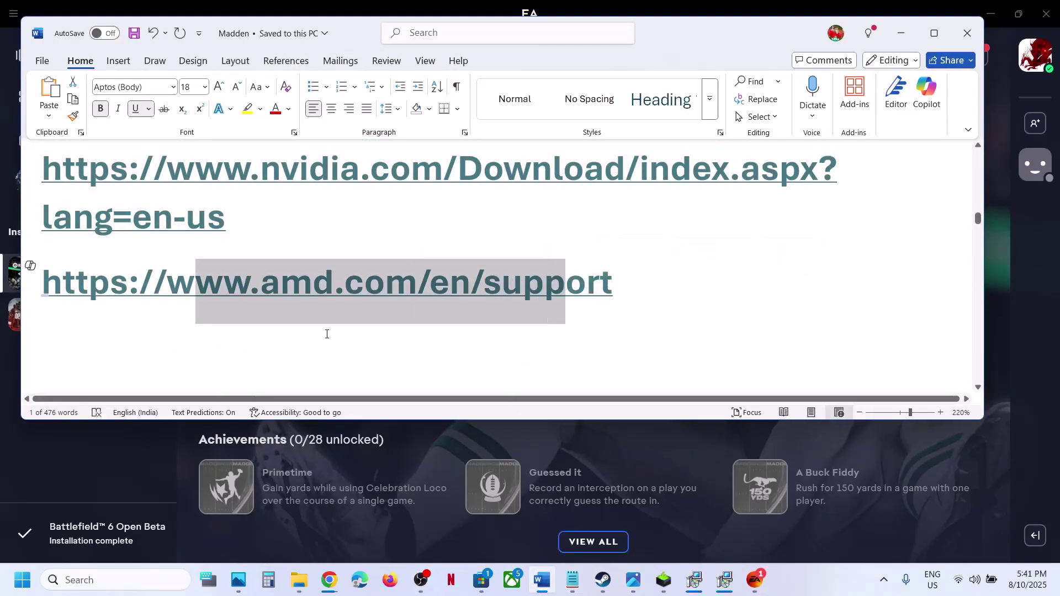
Scroll to Step 7 and search Windows for 'graphics' to reach Graphics settings
{"action": "scroll", "coordinate": [327, 334], "scroll_direction": "down", "scroll_amount": 2}
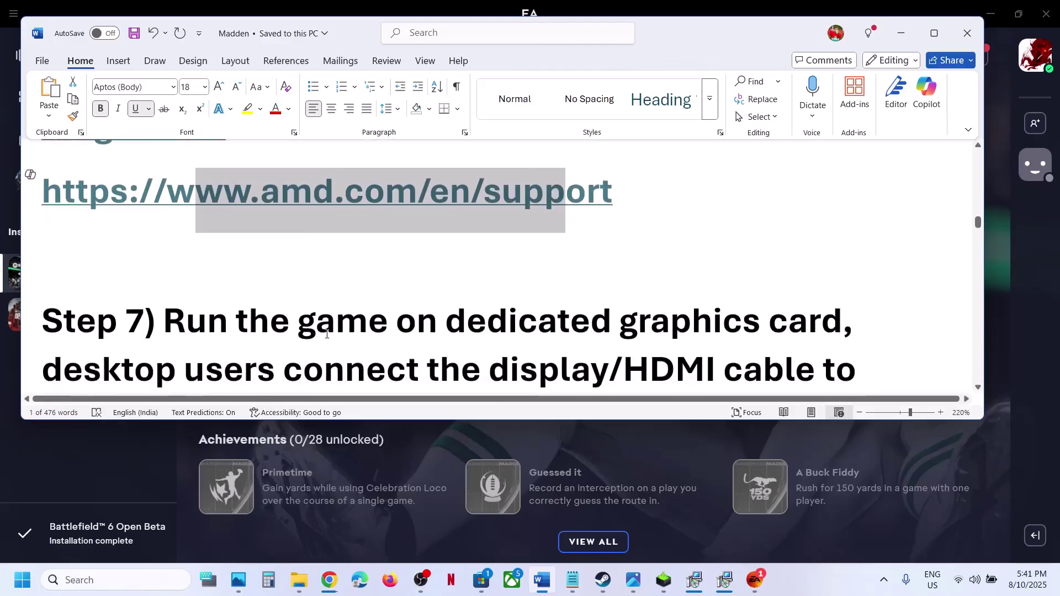
{"action": "scroll", "coordinate": [326, 335], "scroll_direction": "down", "scroll_amount": 1}
{"action": "scroll", "coordinate": [507, 274], "scroll_direction": "down", "scroll_amount": 1}
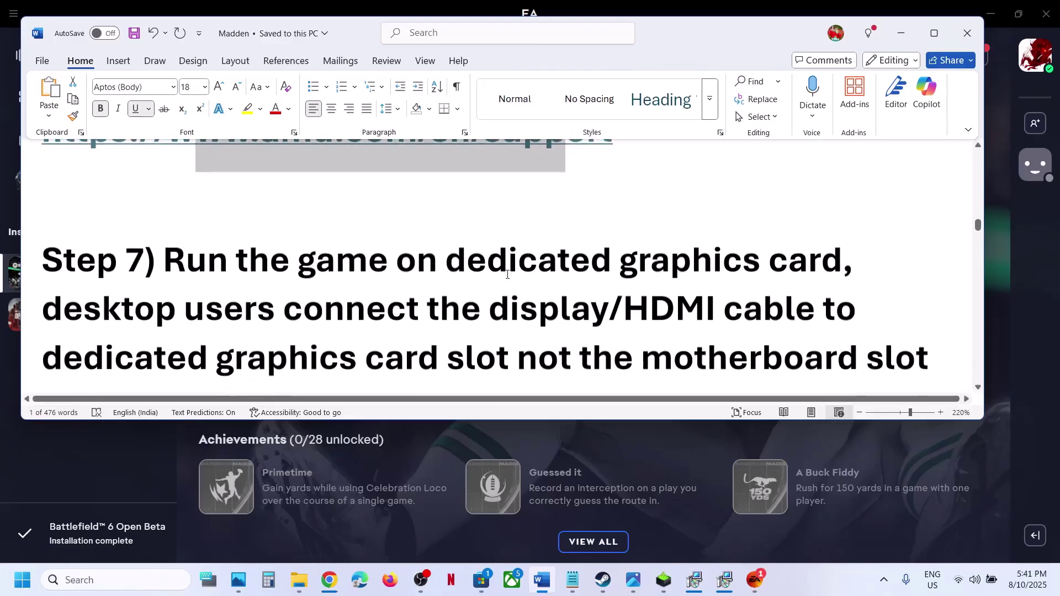
{"action": "double_click", "coordinate": [660, 263]}
{"action": "key", "text": "ctrl+c"}
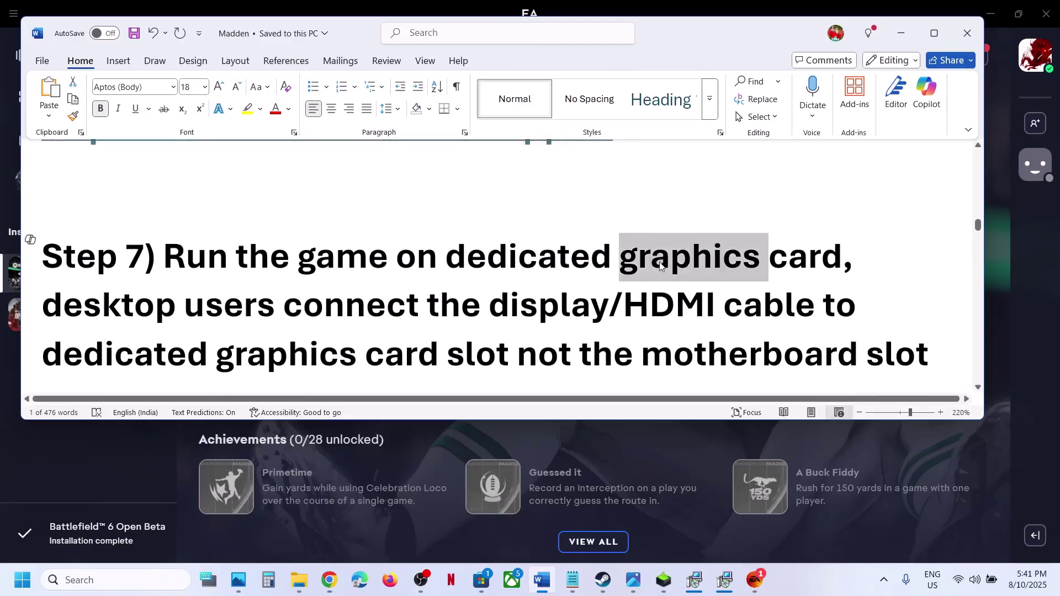
{"action": "left_click", "coordinate": [123, 579]}
{"action": "key", "text": "ctrl+v"}
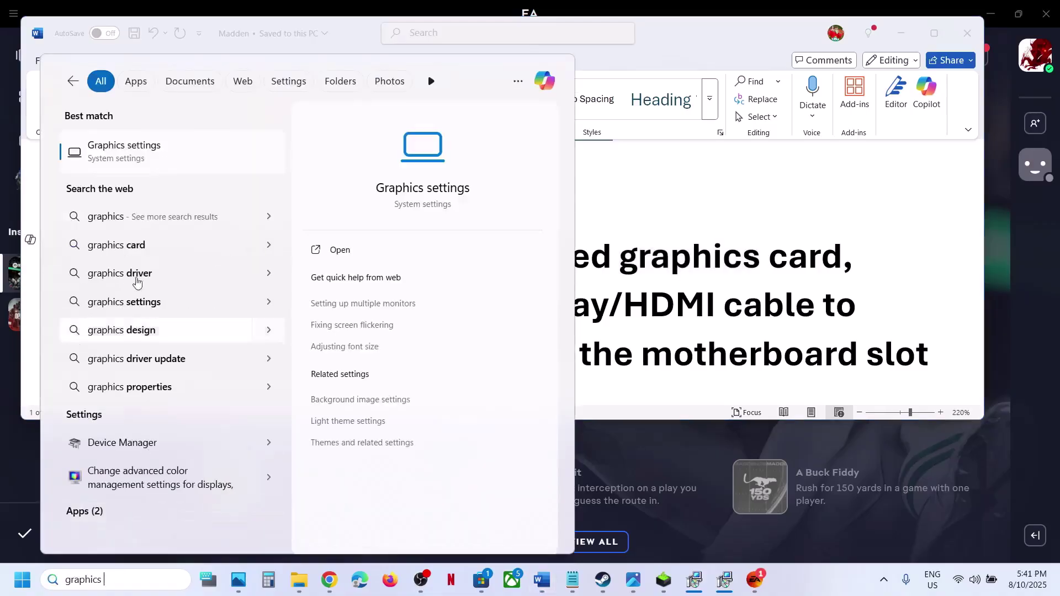
{"action": "left_click", "coordinate": [110, 148]}
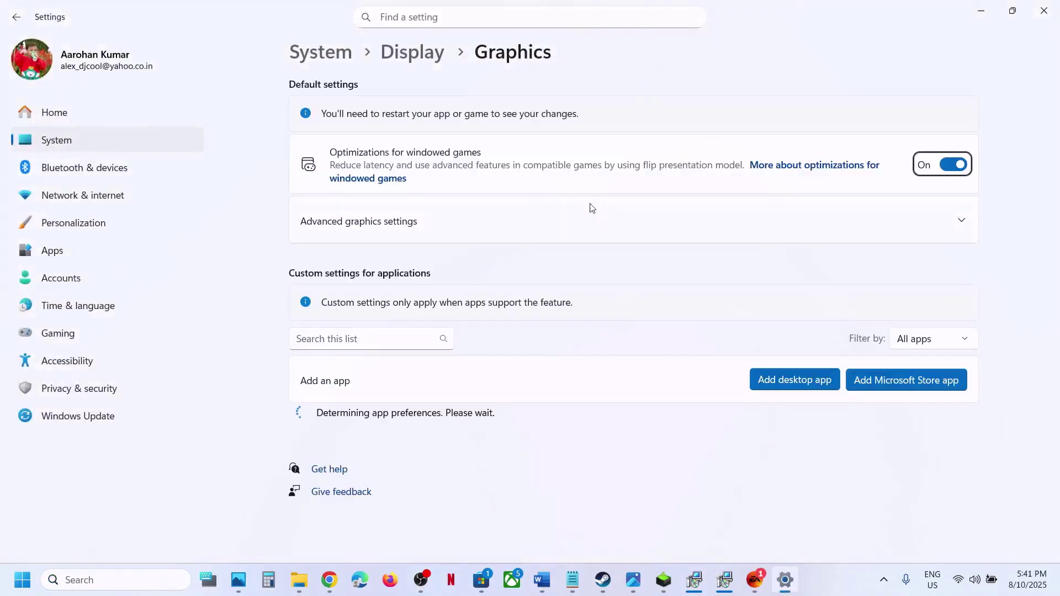
Add C:\Program Files\EA Games\Madden NFL 26\Madden26 as a desktop app in Graphics settings
{"action": "left_click", "coordinate": [772, 381]}
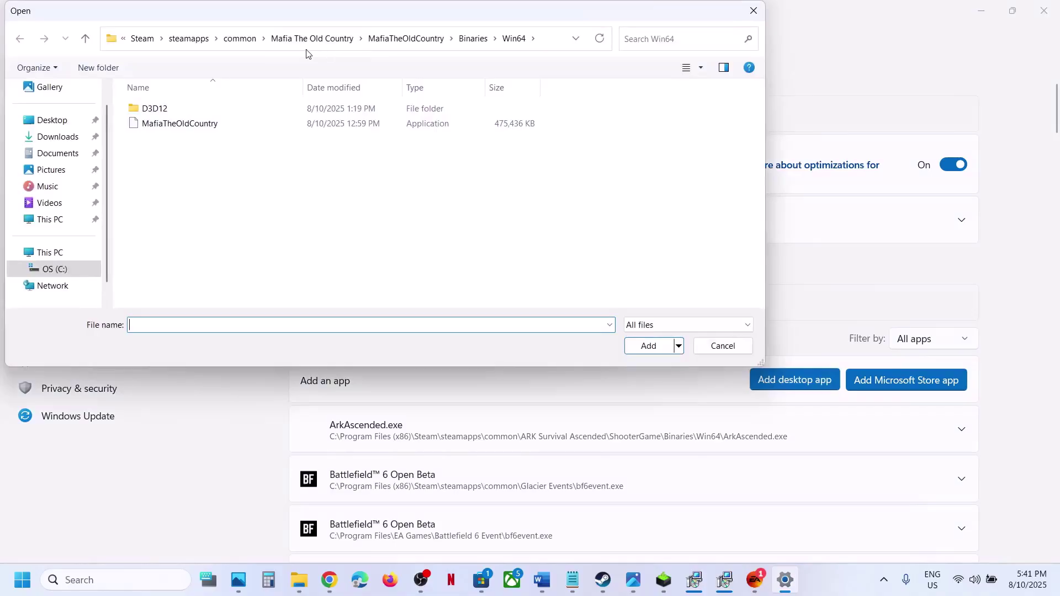
{"action": "left_click", "coordinate": [240, 38]}
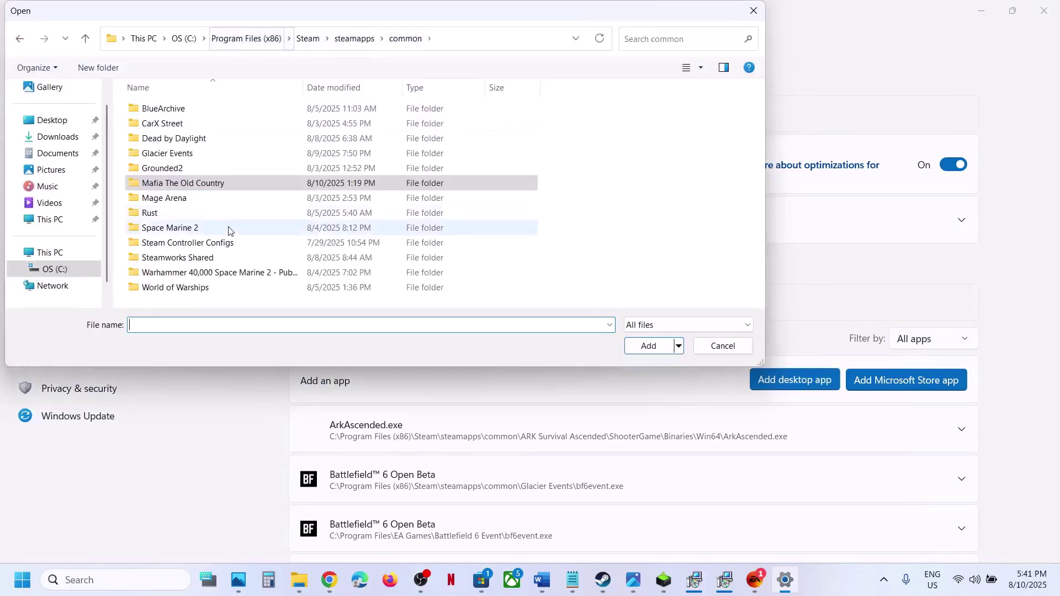
{"action": "left_click", "coordinate": [452, 44]}
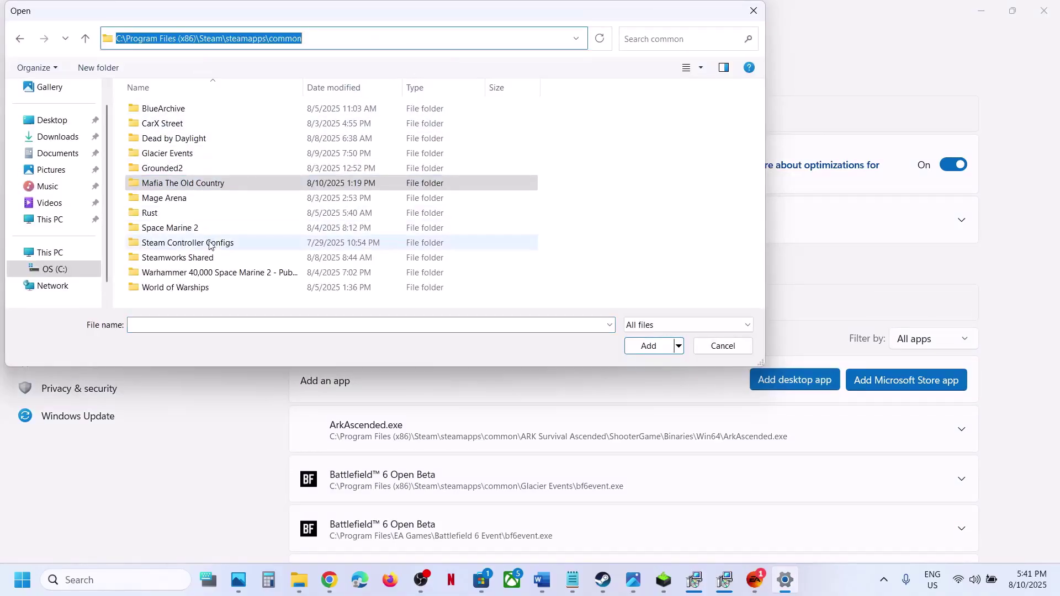
{"action": "left_click", "coordinate": [33, 253]}
{"action": "double_click", "coordinate": [255, 114]}
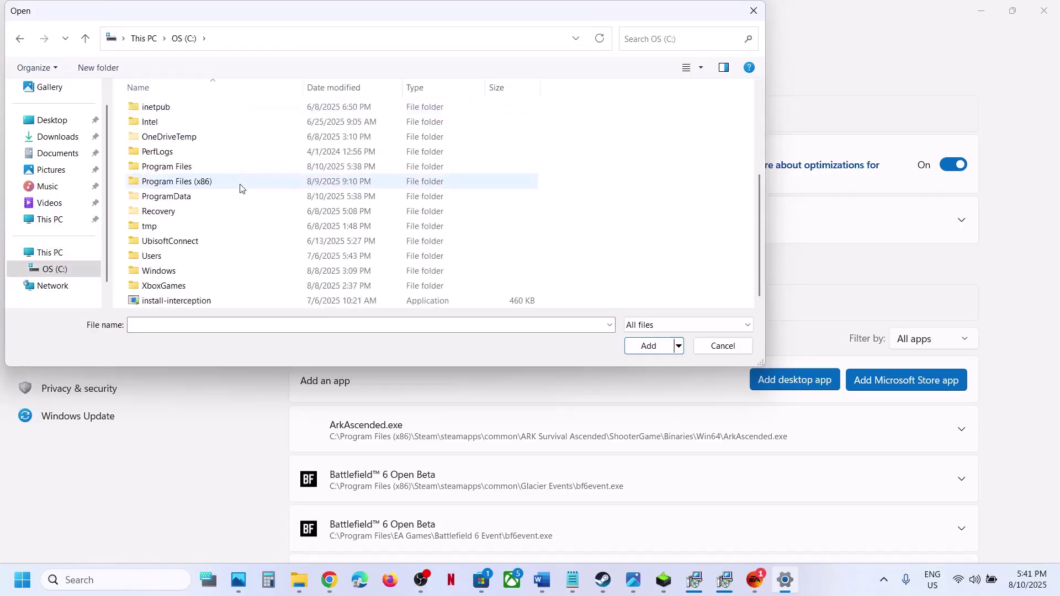
{"action": "double_click", "coordinate": [184, 167]}
{"action": "scroll", "coordinate": [185, 173], "scroll_direction": "down", "scroll_amount": 1}
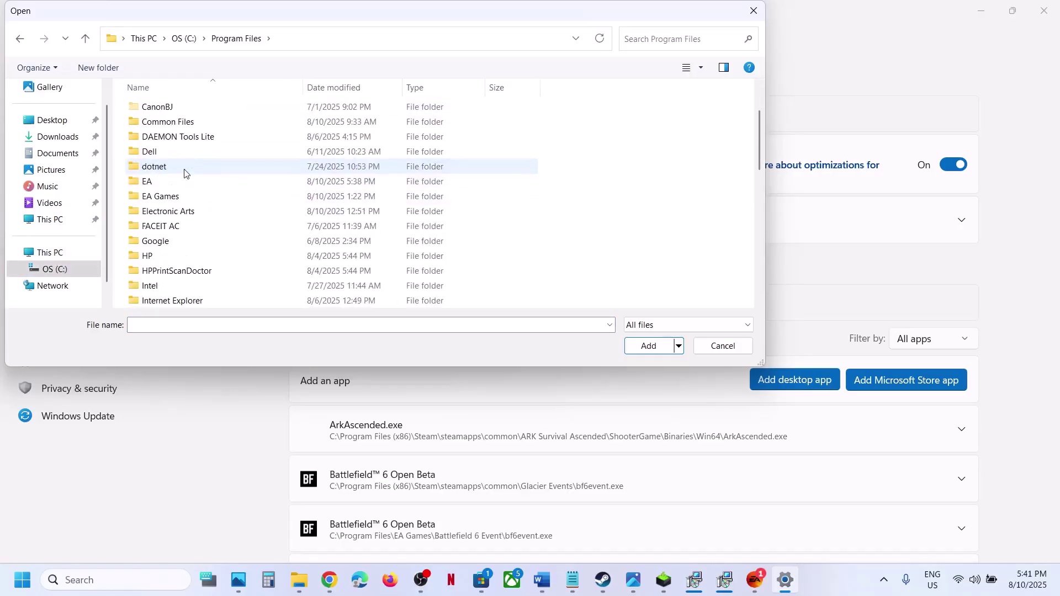
{"action": "double_click", "coordinate": [170, 198]}
{"action": "double_click", "coordinate": [175, 123]}
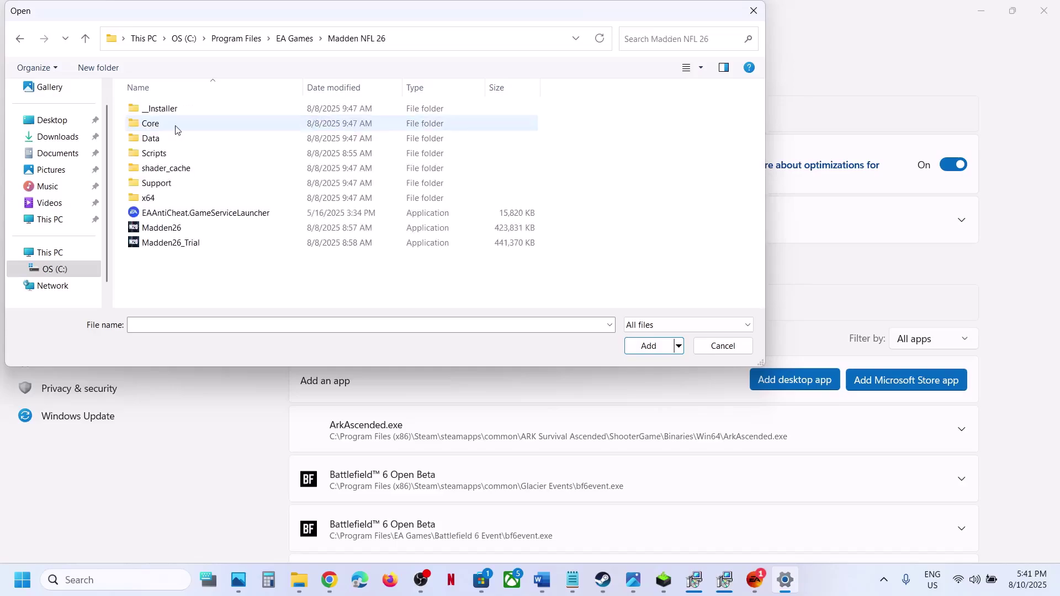
{"action": "left_click", "coordinate": [186, 234]}
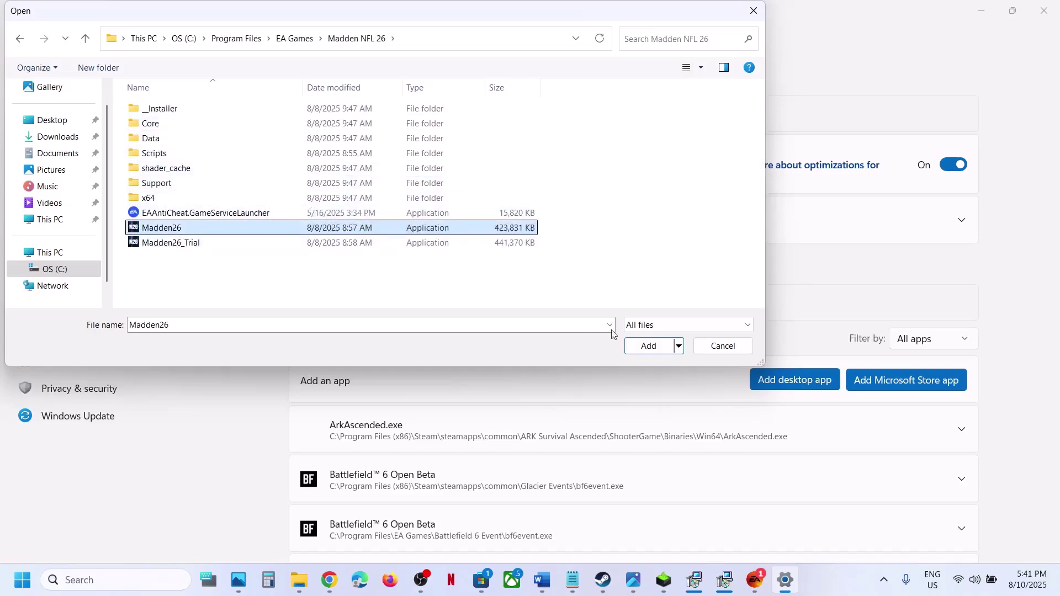
{"action": "left_click", "coordinate": [644, 352]}
Set Madden NFL 26's GPU preference to High Performance (NVIDIA GeForce RTX 3050) and close Settings
{"action": "scroll", "coordinate": [646, 356], "scroll_direction": "down", "scroll_amount": 8}
{"action": "scroll", "coordinate": [645, 355], "scroll_direction": "down", "scroll_amount": 12}
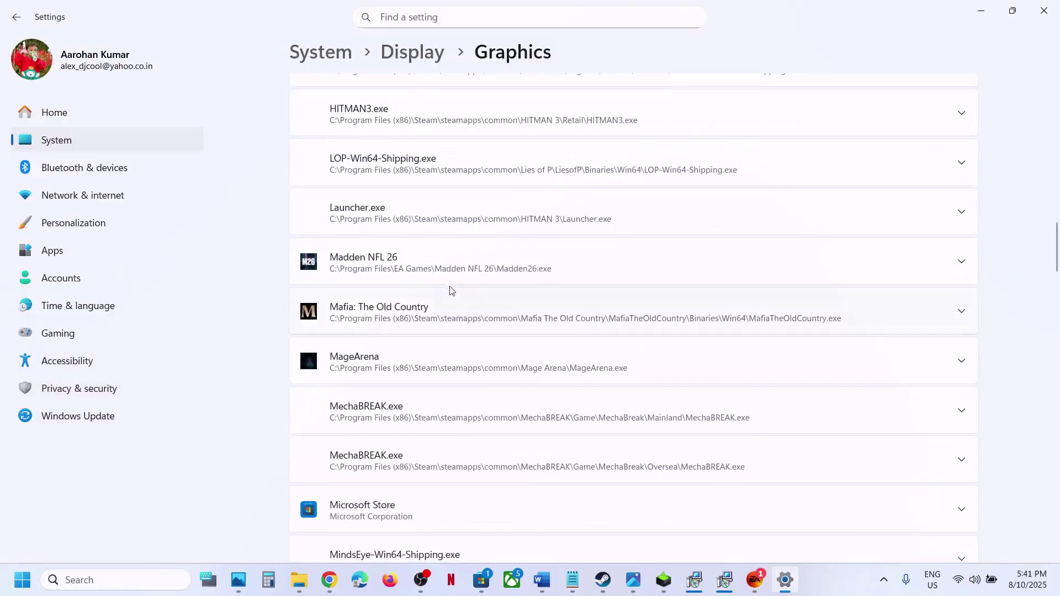
{"action": "left_click", "coordinate": [441, 268]}
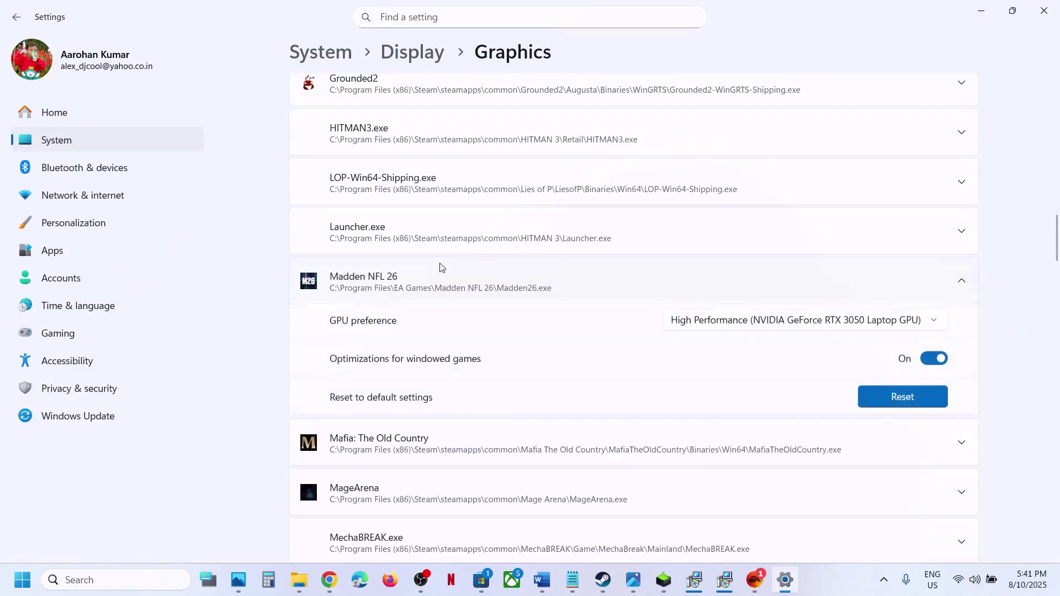
{"action": "left_click", "coordinate": [891, 324]}
{"action": "left_click", "coordinate": [790, 325]}
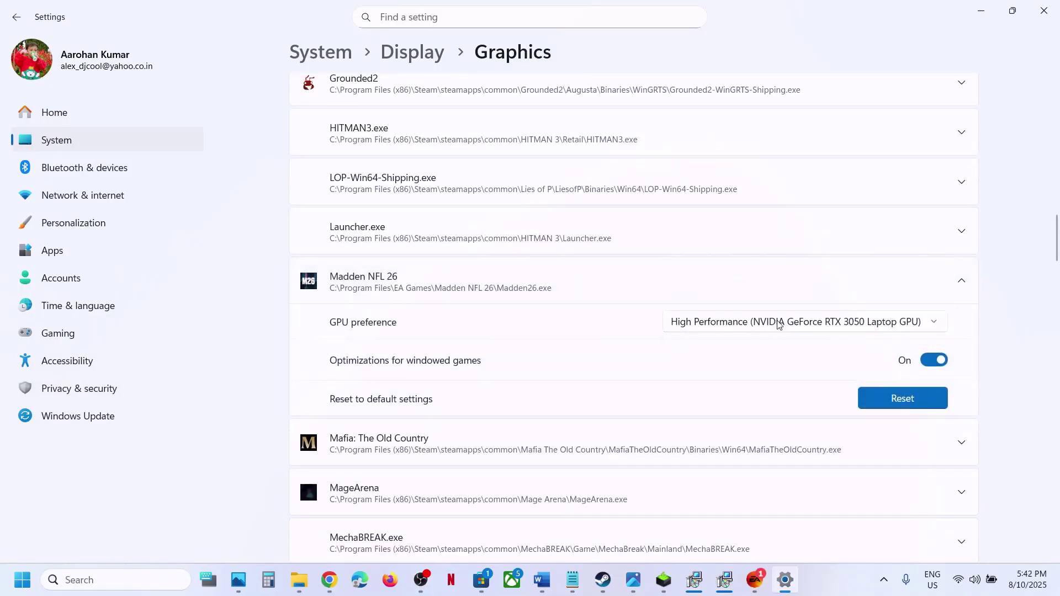
{"action": "left_click", "coordinate": [1035, 18]}
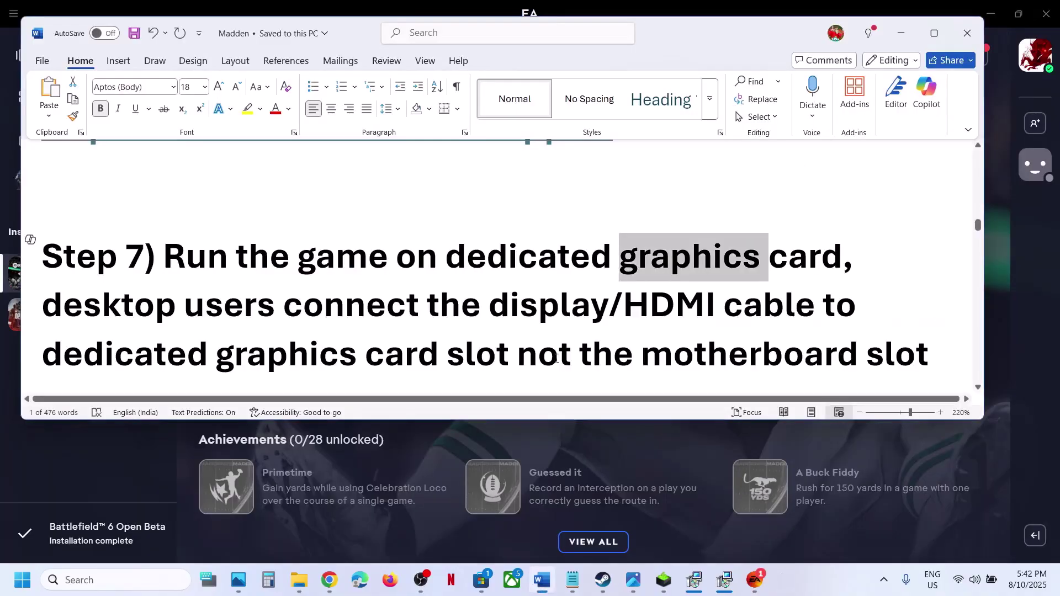
{"action": "scroll", "coordinate": [440, 348], "scroll_direction": "down", "scroll_amount": 1}
{"action": "left_click_drag", "start_coordinate": [186, 258], "coordinate": [793, 311]}
{"action": "left_click", "coordinate": [21, 590]}
{"action": "right_click", "coordinate": [21, 590]}
{"action": "left_click", "coordinate": [48, 283]}
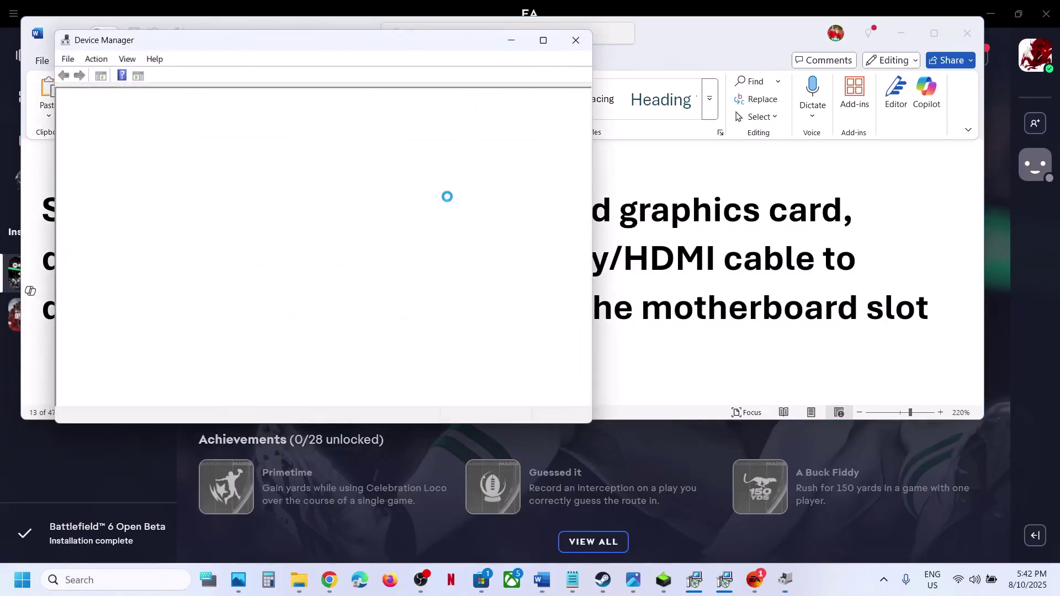
{"action": "left_click", "coordinate": [78, 208]}
{"action": "left_click", "coordinate": [143, 220]}
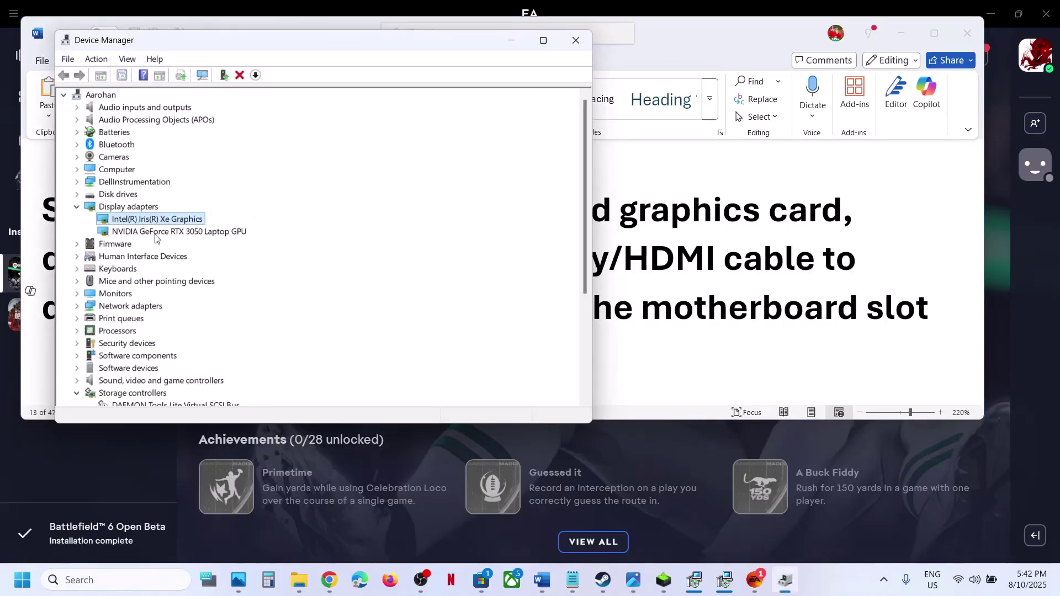
{"action": "left_click", "coordinate": [154, 235]}
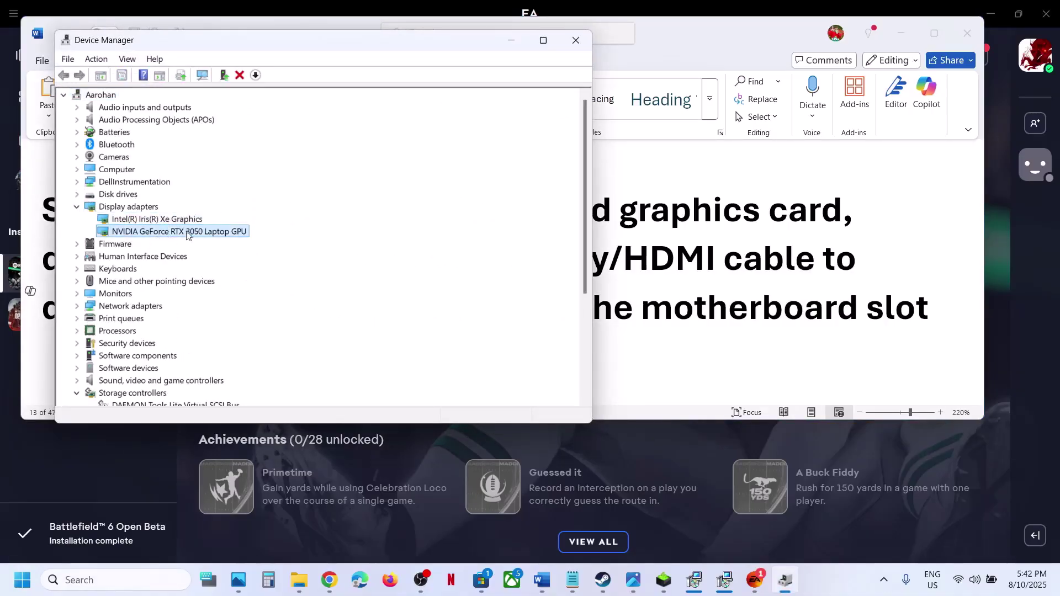
{"action": "left_click", "coordinate": [576, 40]}
In Word, select the Step 6 NVIDIA link paragraph and switch to the browser
{"action": "scroll", "coordinate": [315, 293], "scroll_direction": "down", "scroll_amount": 3}
{"action": "scroll", "coordinate": [316, 293], "scroll_direction": "up", "scroll_amount": 3}
{"action": "left_click", "coordinate": [317, 298]}
{"action": "scroll", "coordinate": [316, 291], "scroll_direction": "up", "scroll_amount": 5}
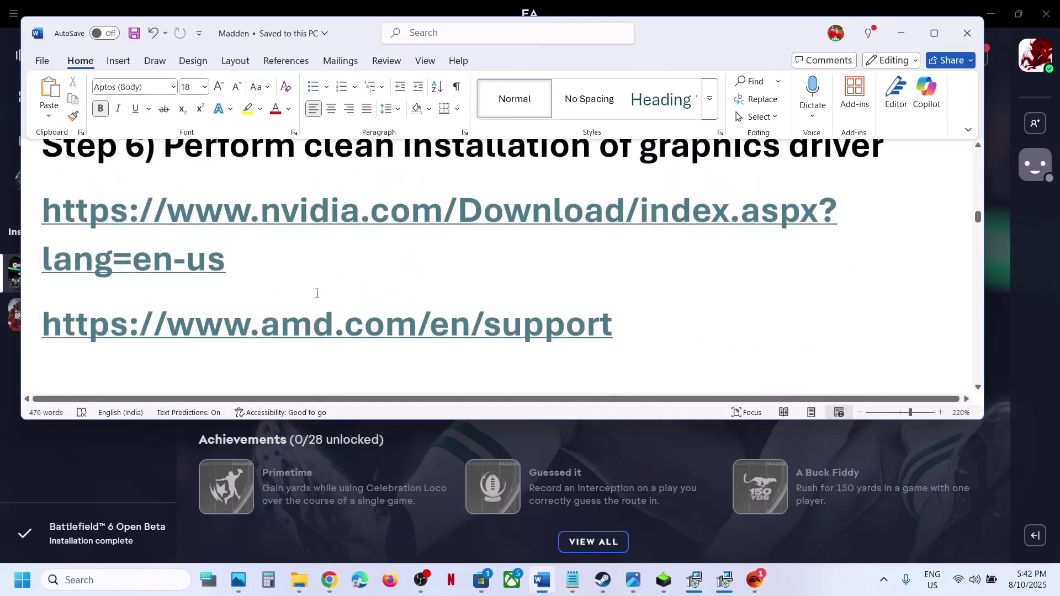
{"action": "triple_click", "coordinate": [106, 217]}
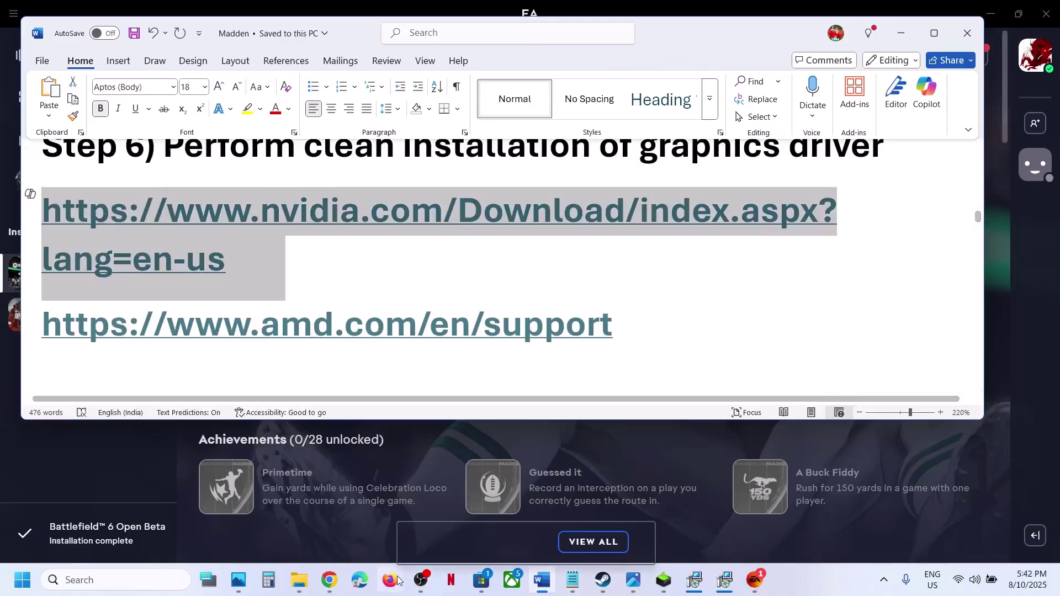
{"action": "left_click", "coordinate": [334, 589]}
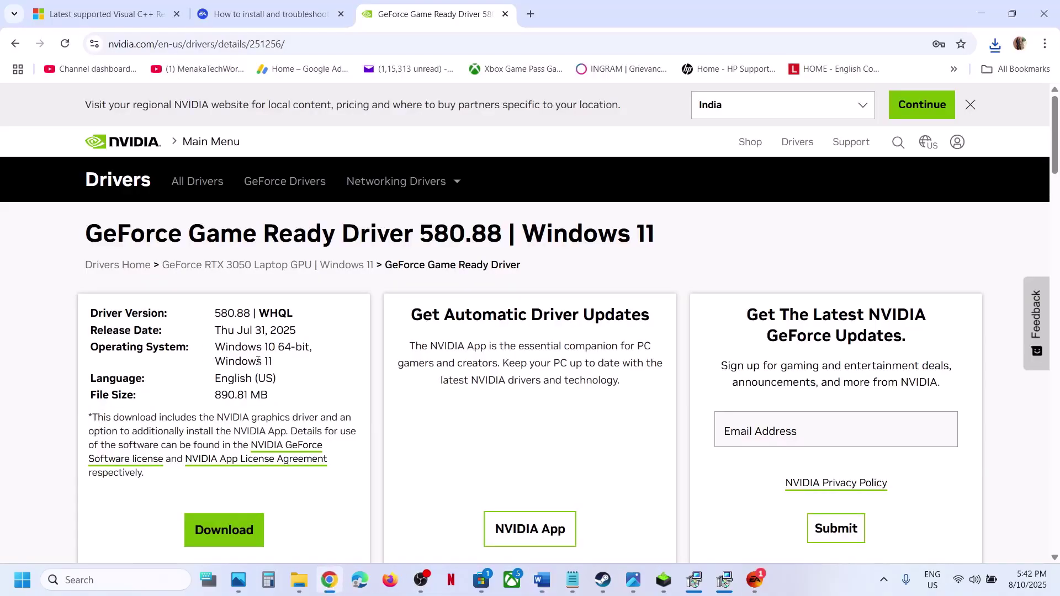
On NVIDIA's driver results, expand older versions and highlight 577.00 and 576.80
{"action": "left_click", "coordinate": [23, 44]}
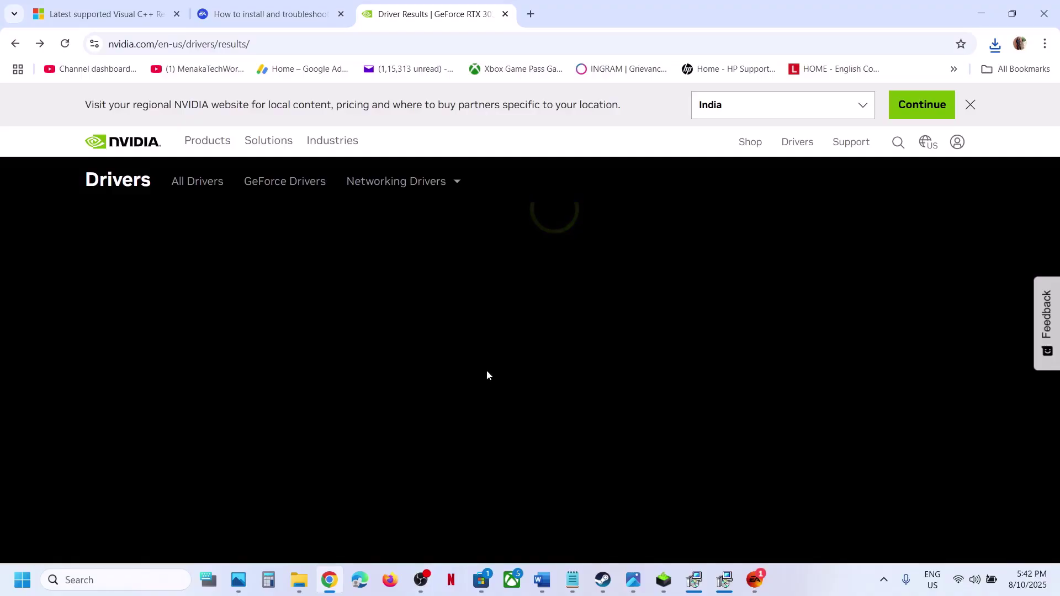
{"action": "scroll", "coordinate": [487, 371], "scroll_direction": "down", "scroll_amount": 5}
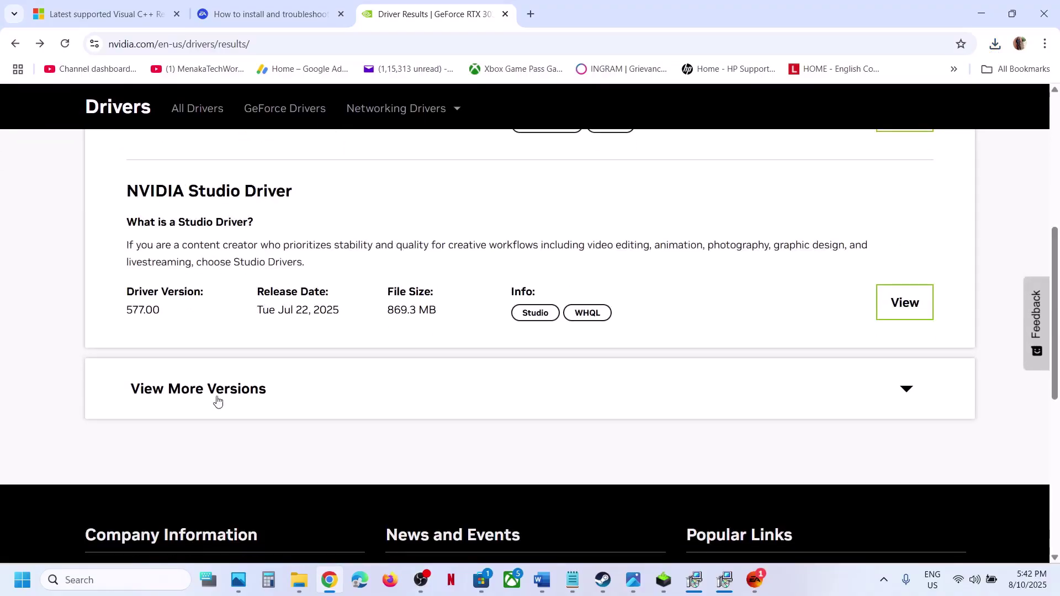
{"action": "left_click", "coordinate": [217, 401]}
{"action": "scroll", "coordinate": [217, 401], "scroll_direction": "down", "scroll_amount": 4}
{"action": "scroll", "coordinate": [215, 401], "scroll_direction": "up", "scroll_amount": 2}
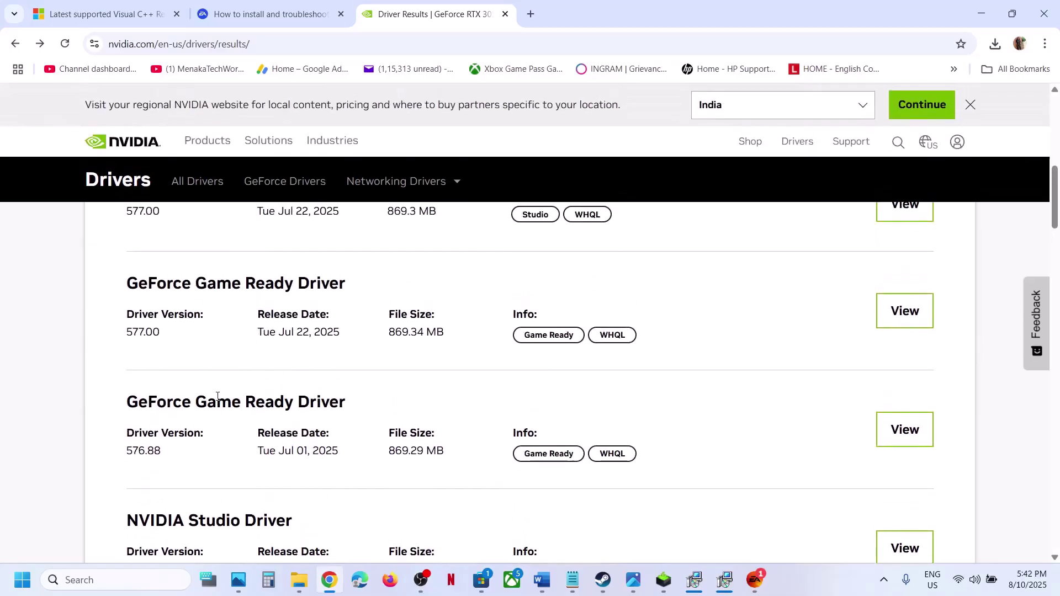
{"action": "left_click_drag", "start_coordinate": [129, 334], "coordinate": [184, 334]}
{"action": "scroll", "coordinate": [184, 334], "scroll_direction": "down", "scroll_amount": 3}
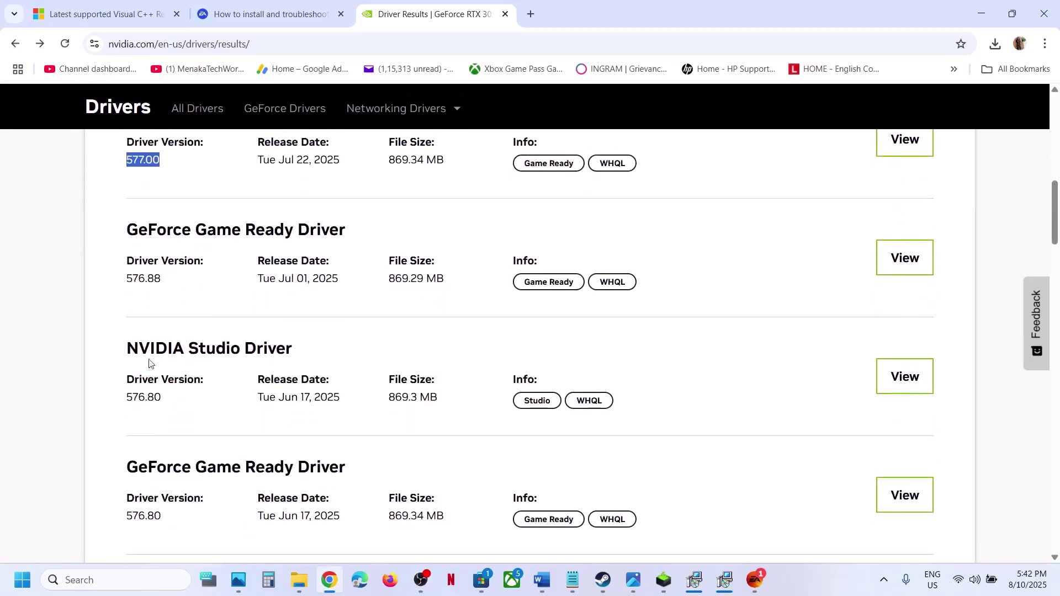
{"action": "scroll", "coordinate": [158, 397], "scroll_direction": "down", "scroll_amount": 1}
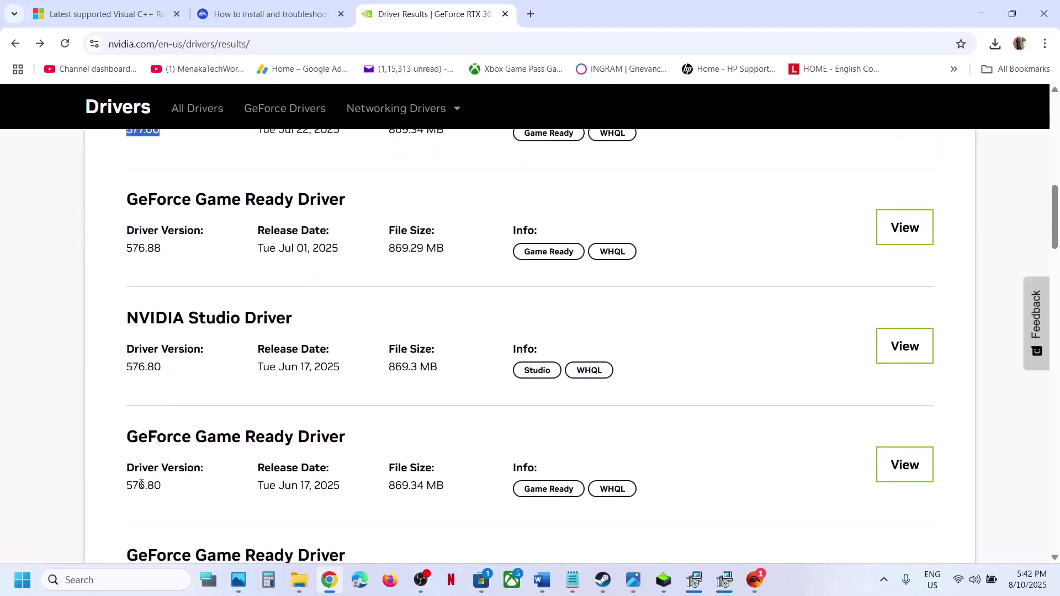
{"action": "left_click_drag", "start_coordinate": [128, 486], "coordinate": [182, 490]}
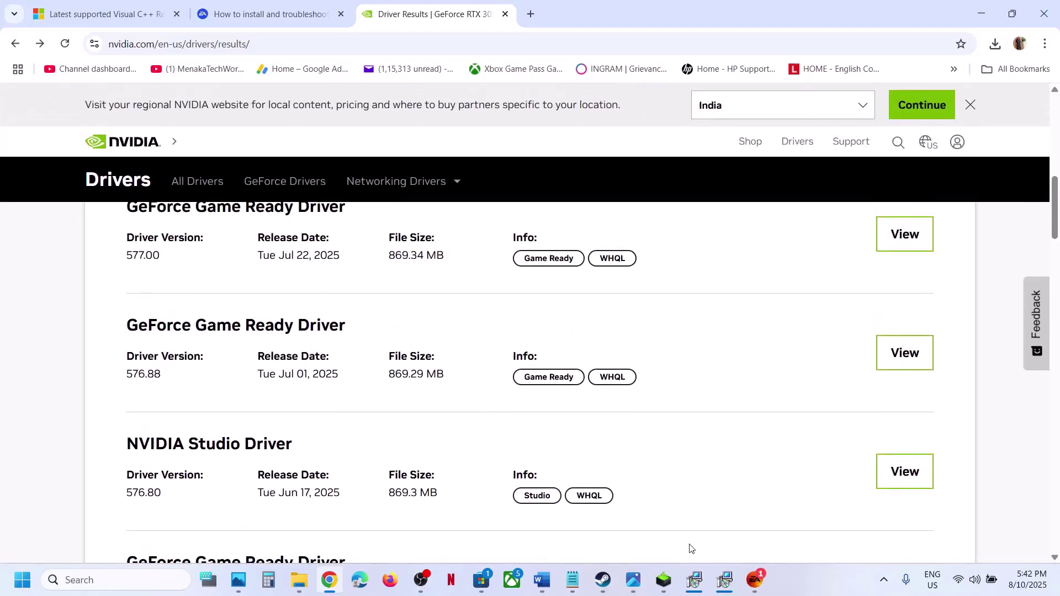
Check the NVIDIA installer's custom options, then return to the results page and the Word guide
{"action": "left_click", "coordinate": [664, 589]}
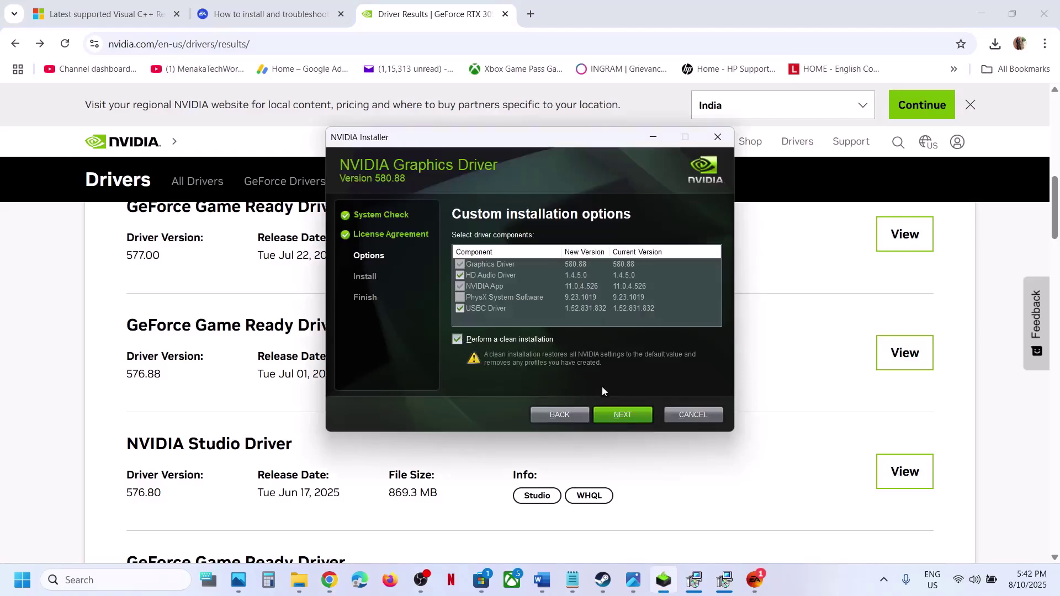
{"action": "left_click", "coordinate": [1017, 414]}
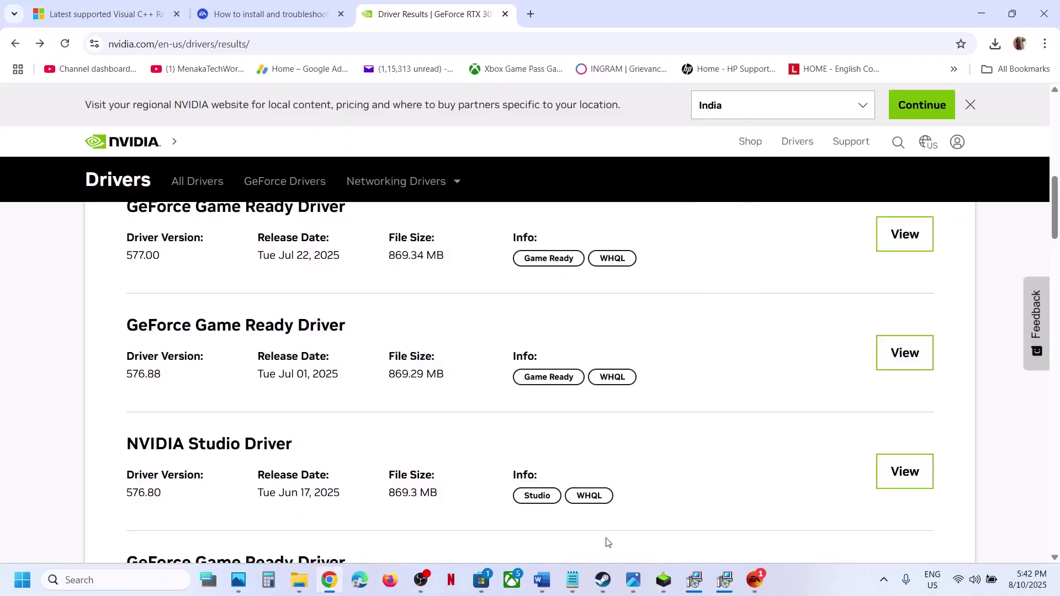
{"action": "left_click", "coordinate": [542, 580]}
Scroll the guide to Step 8, then open Madden26's local files via Steam's Manage > Browse local files
{"action": "scroll", "coordinate": [354, 357], "scroll_direction": "down", "scroll_amount": 5}
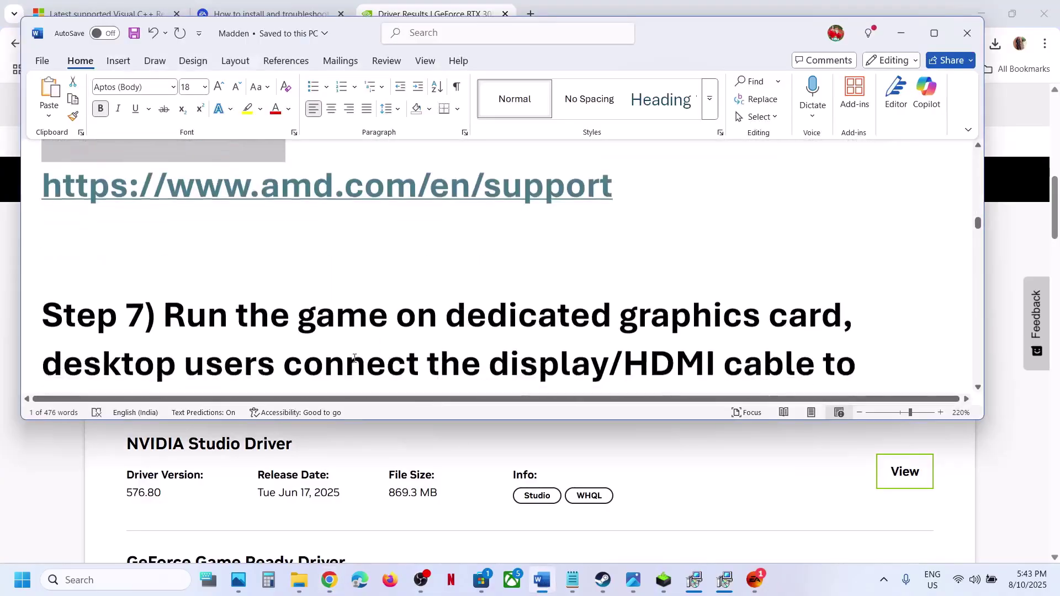
{"action": "scroll", "coordinate": [354, 357], "scroll_direction": "down", "scroll_amount": 5}
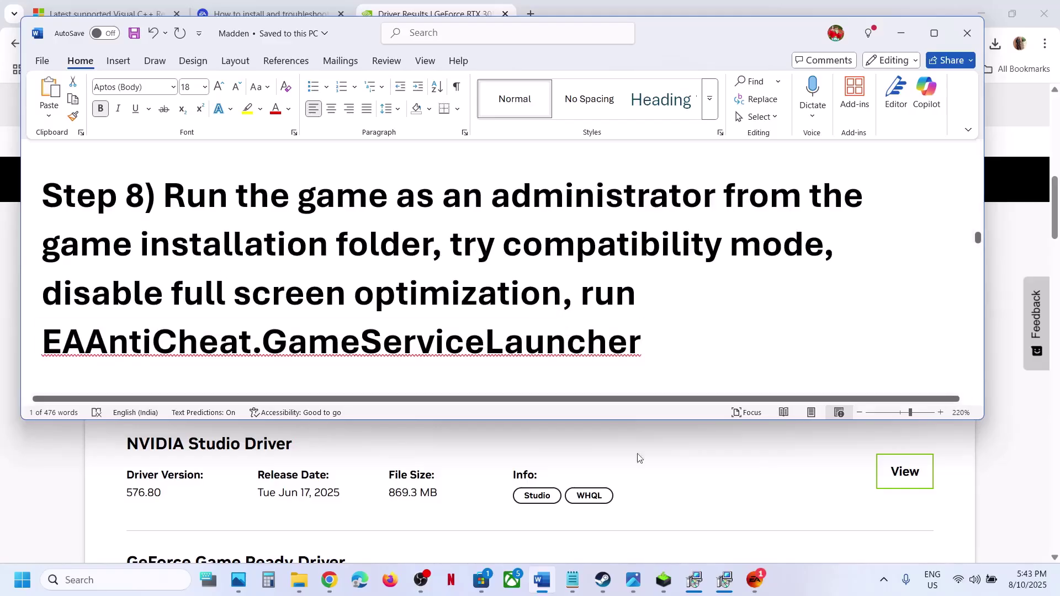
{"action": "left_click", "coordinate": [613, 589]}
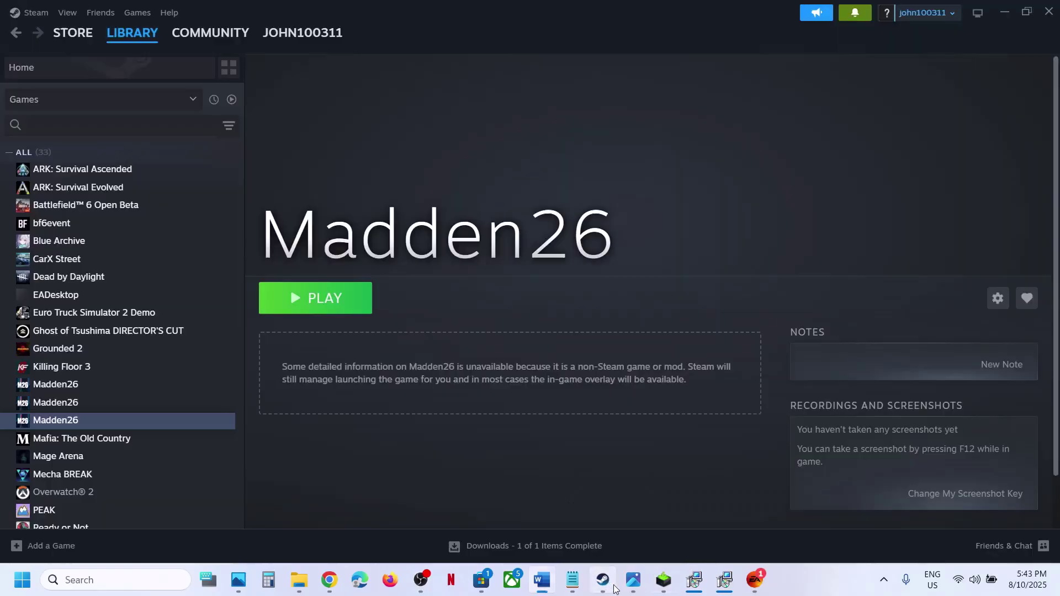
{"action": "right_click", "coordinate": [132, 423]}
{"action": "mouse_move", "coordinate": [166, 507]}
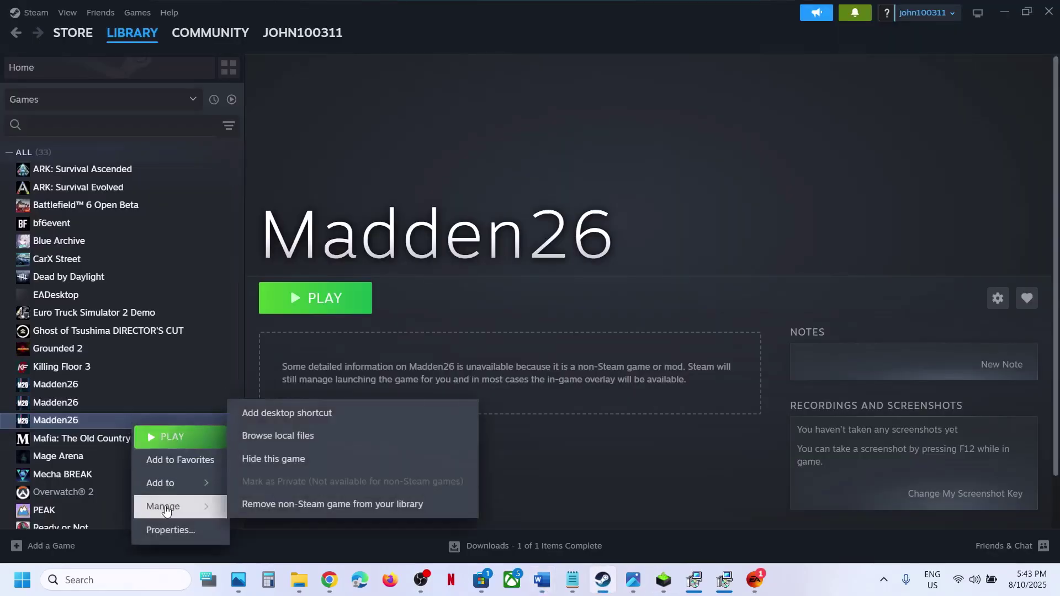
{"action": "left_click", "coordinate": [279, 442]}
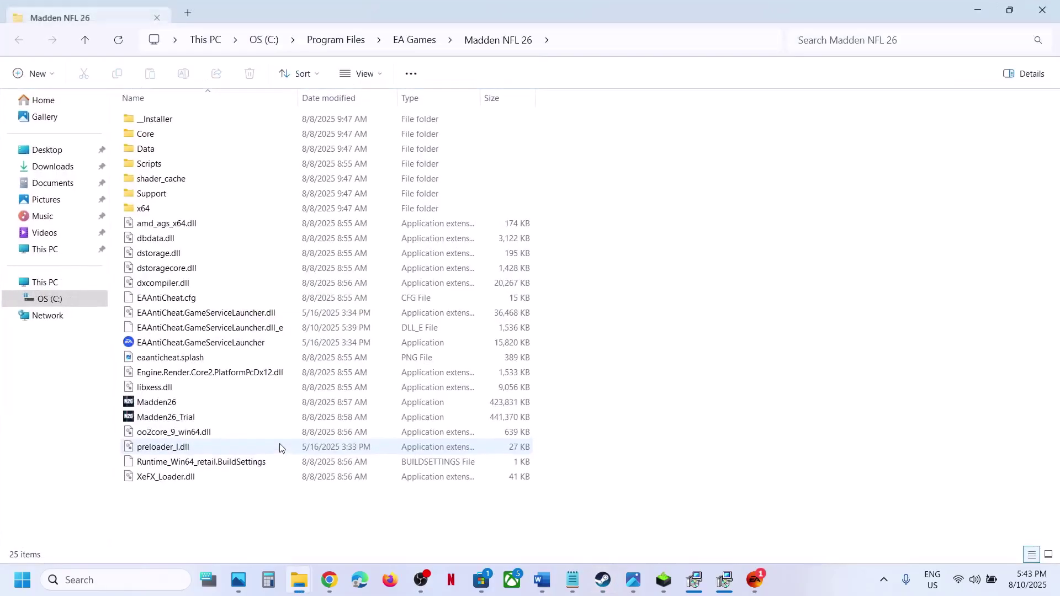
Set Madden26 to always run as administrator in its Compatibility properties
{"action": "left_click", "coordinate": [161, 403]}
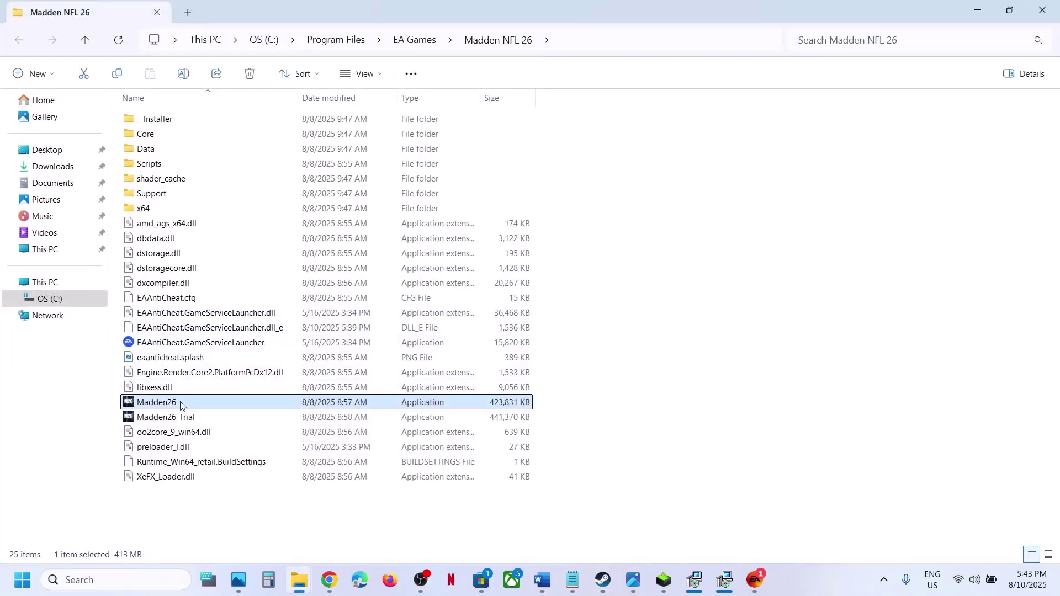
{"action": "right_click", "coordinate": [189, 407]}
{"action": "left_click", "coordinate": [249, 335]}
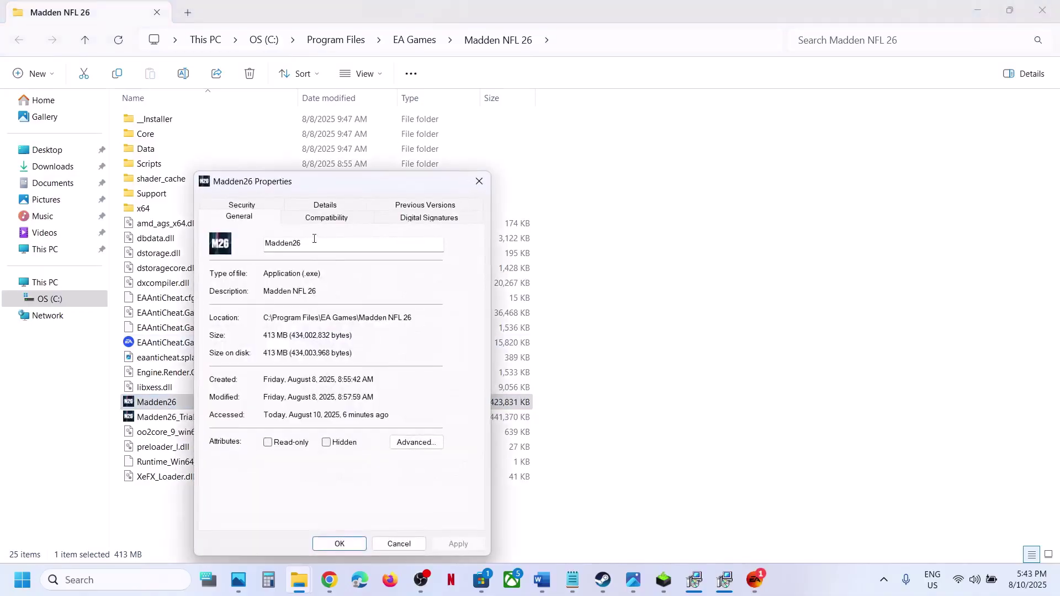
{"action": "left_click", "coordinate": [323, 219]}
{"action": "left_click", "coordinate": [223, 434]}
{"action": "left_click", "coordinate": [458, 544]}
{"action": "left_click", "coordinate": [364, 545]}
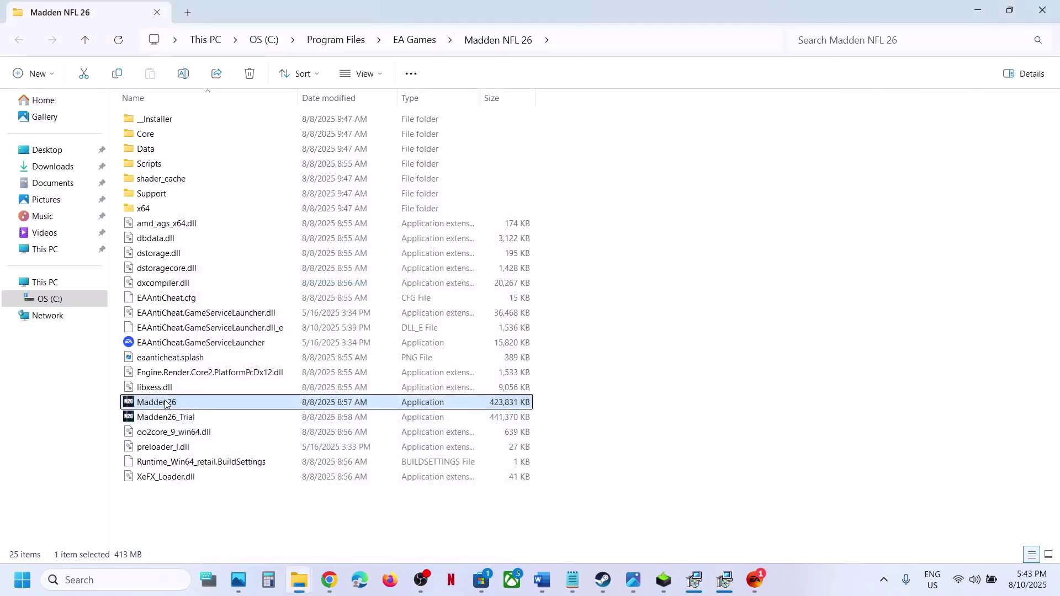
Enable compatibility mode for Madden26 with Windows 7 as the target and apply it
{"action": "right_click", "coordinate": [165, 404]}
{"action": "left_click", "coordinate": [229, 332]}
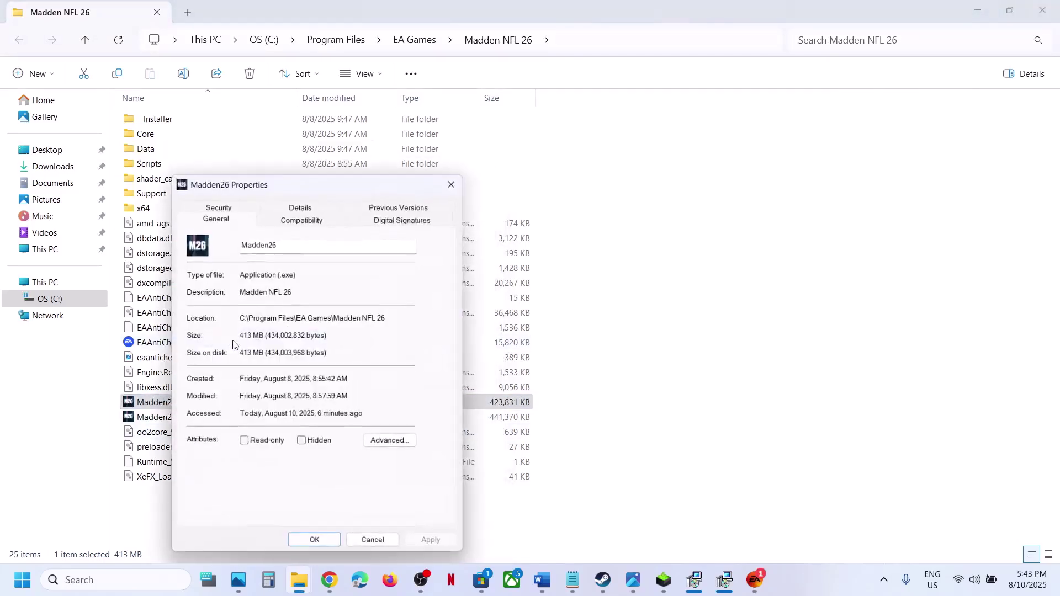
{"action": "left_click", "coordinate": [296, 221]}
{"action": "left_click", "coordinate": [195, 311]}
{"action": "left_click", "coordinate": [433, 545]}
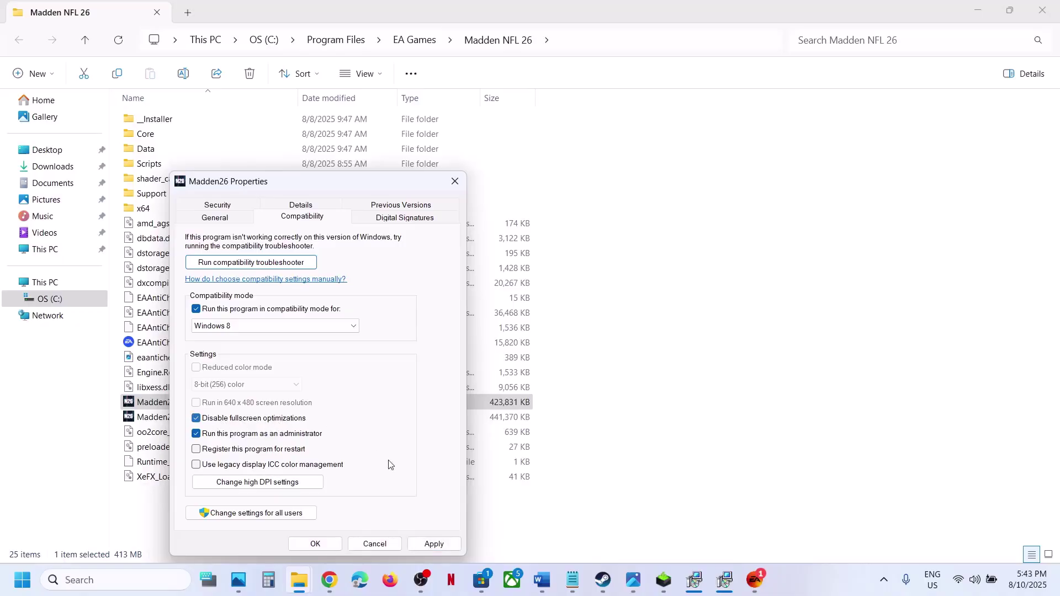
{"action": "left_click", "coordinate": [434, 544]}
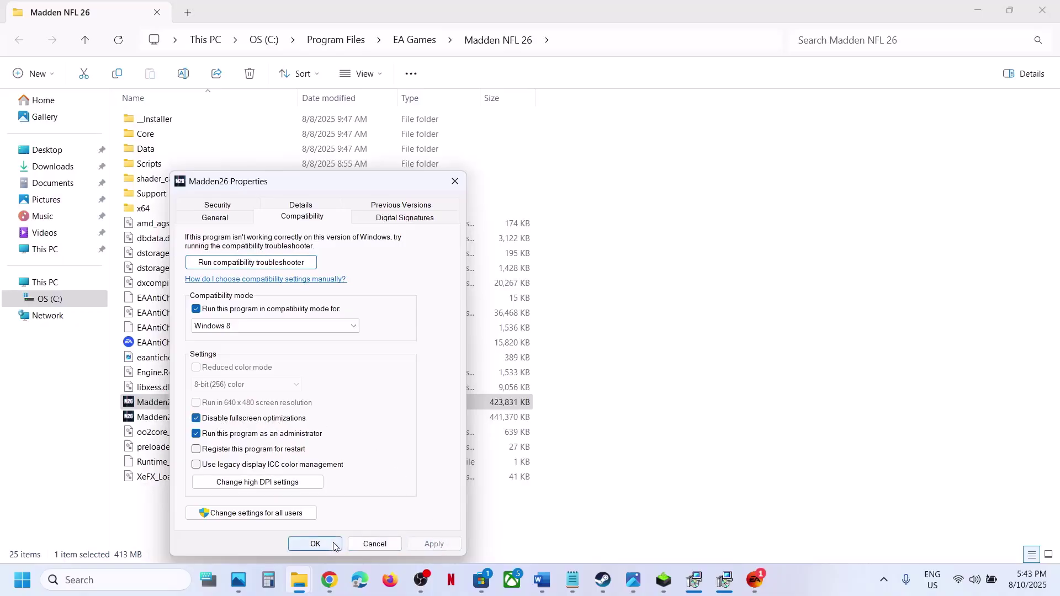
{"action": "left_click", "coordinate": [212, 327]}
{"action": "left_click", "coordinate": [221, 367]}
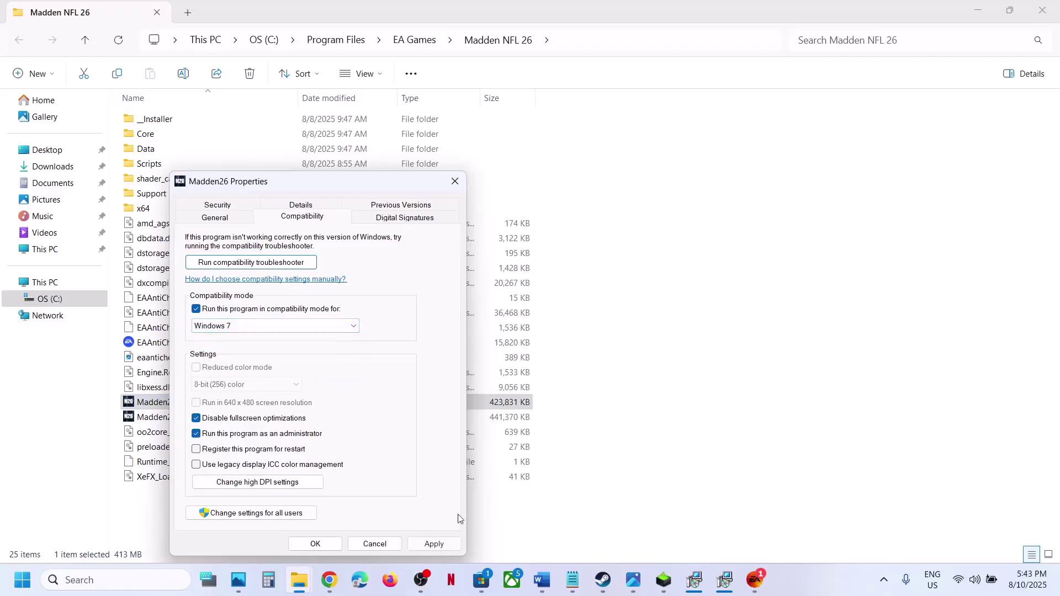
{"action": "left_click", "coordinate": [434, 544]}
{"action": "left_click", "coordinate": [315, 544]}
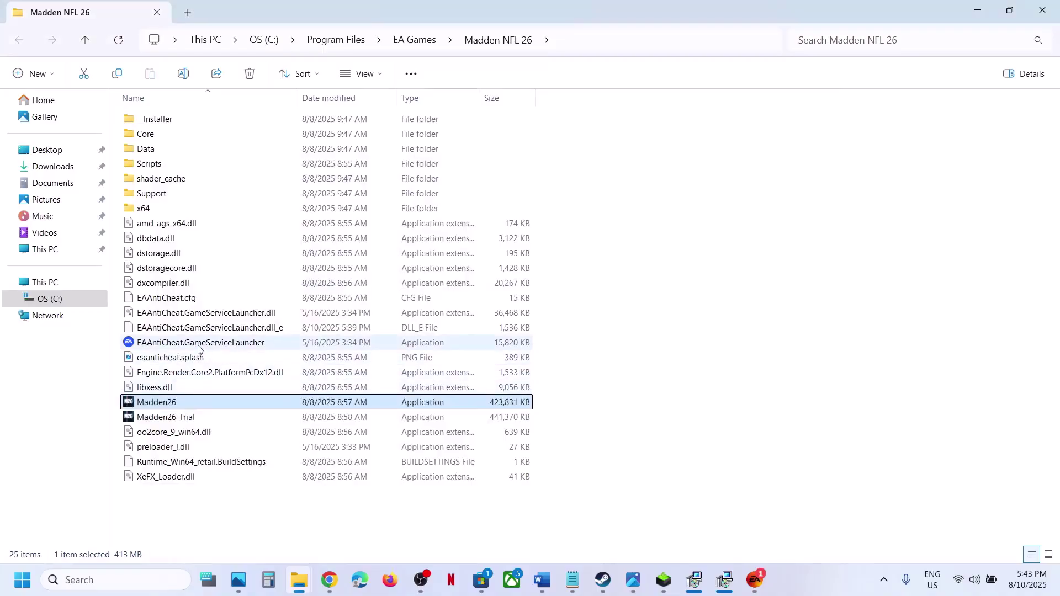
Untick 'Run this program in compatibility mode' in Madden26's Compatibility properties and apply
{"action": "left_click", "coordinate": [199, 343]}
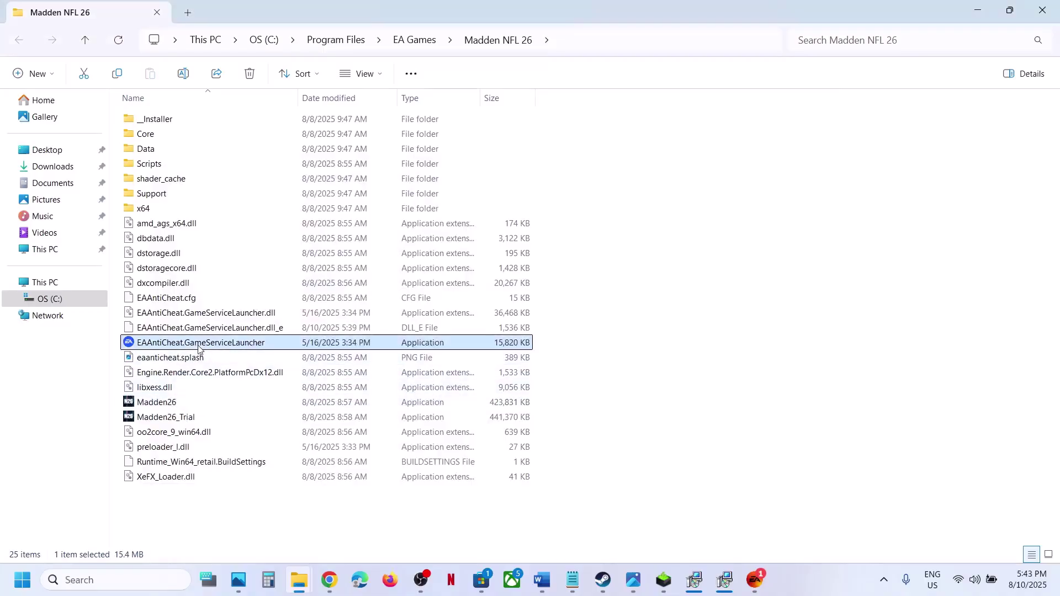
{"action": "right_click", "coordinate": [228, 348]}
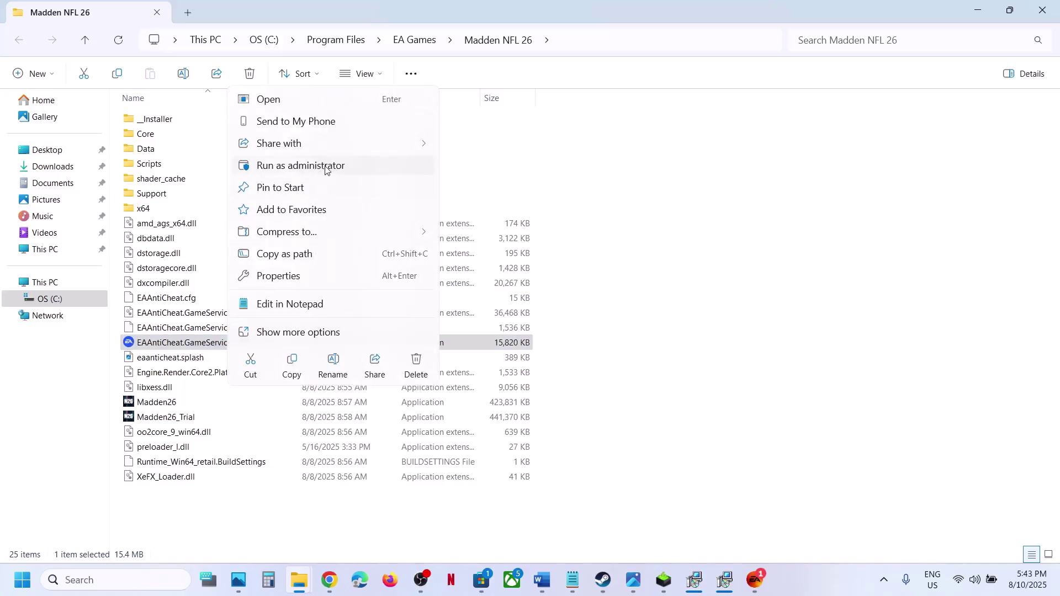
{"action": "left_click", "coordinate": [164, 403]}
{"action": "right_click", "coordinate": [165, 403]}
{"action": "left_click", "coordinate": [232, 344]}
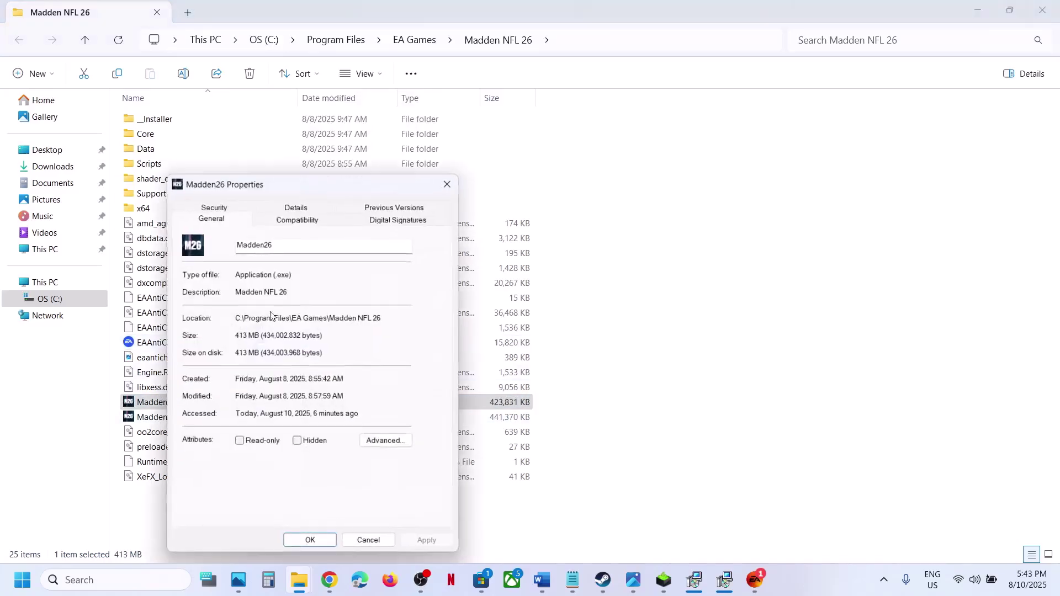
{"action": "left_click", "coordinate": [292, 220]}
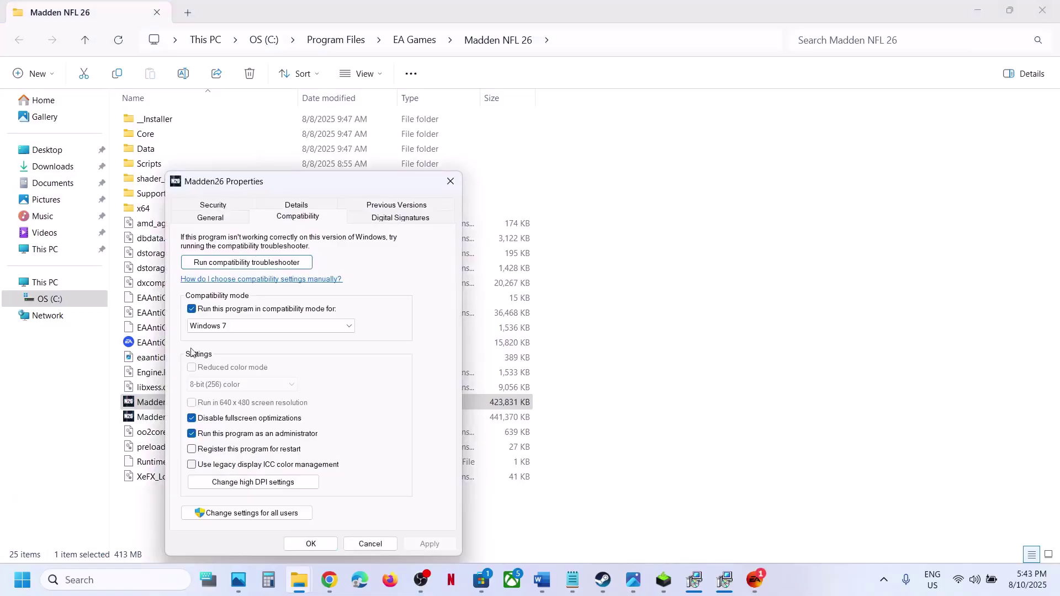
{"action": "left_click", "coordinate": [196, 310]}
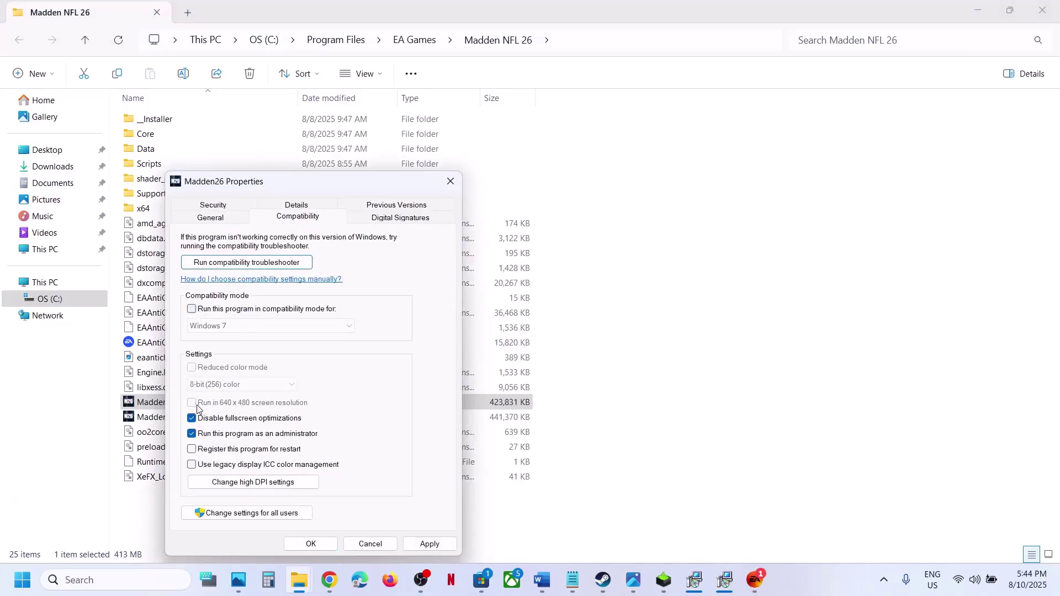
{"action": "left_click", "coordinate": [428, 544]}
{"action": "left_click", "coordinate": [310, 544]}
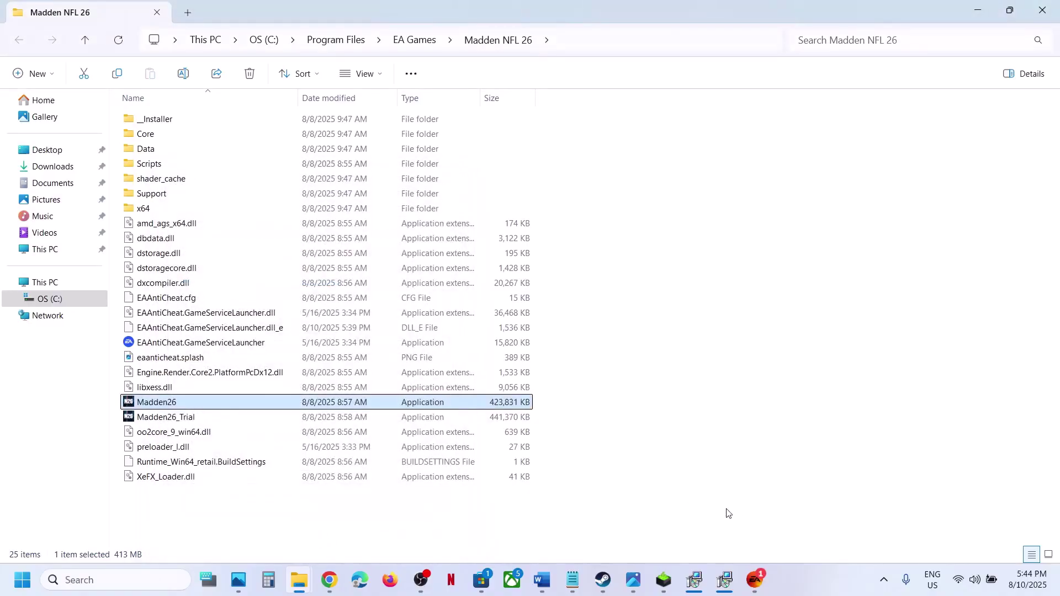
Maximize the Word guide at Step 9 and highlight 'game exe to your antivirus program'
{"action": "left_click", "coordinate": [542, 580]}
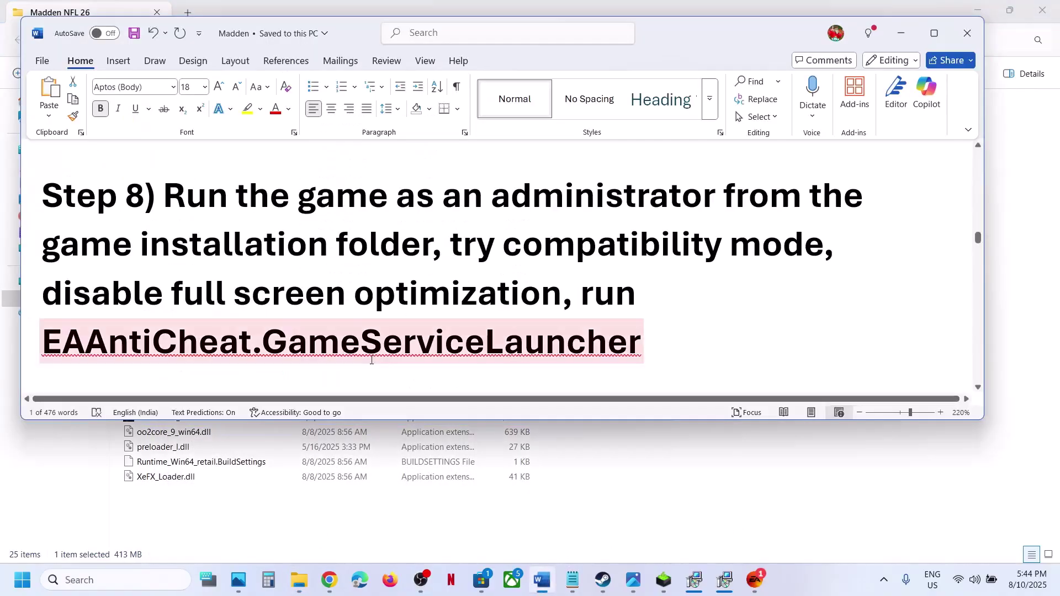
{"action": "scroll", "coordinate": [371, 360], "scroll_direction": "down", "scroll_amount": 3}
{"action": "scroll", "coordinate": [372, 360], "scroll_direction": "down", "scroll_amount": 3}
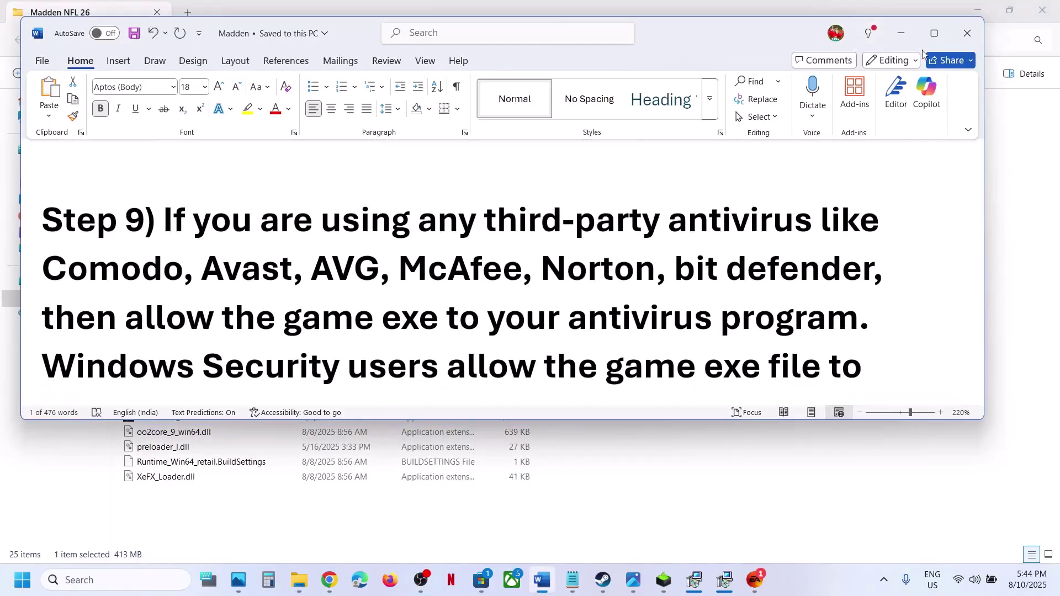
{"action": "left_click", "coordinate": [935, 34]}
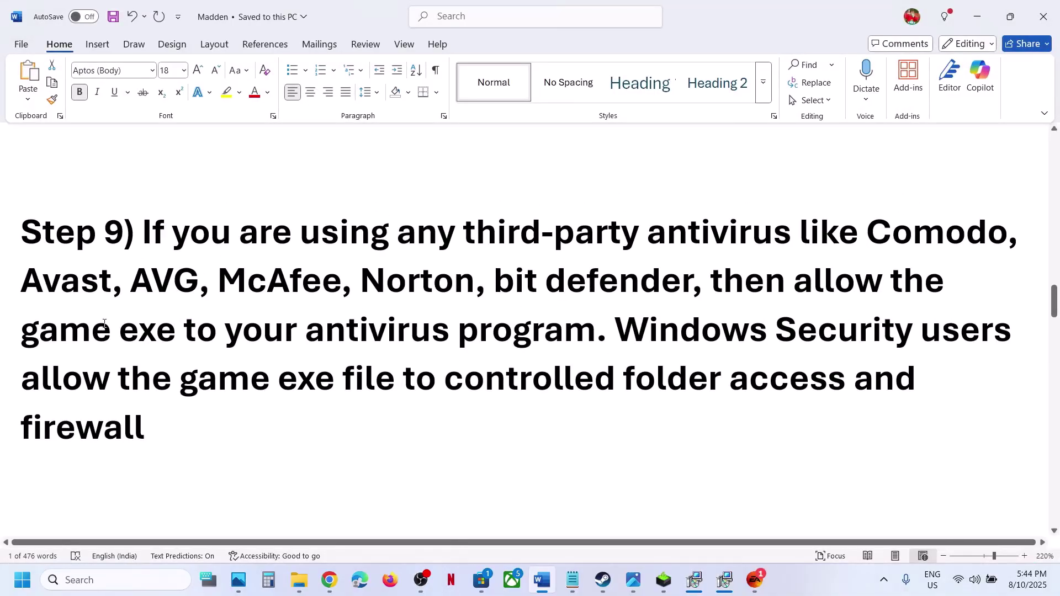
{"action": "left_click_drag", "start_coordinate": [105, 324], "coordinate": [595, 330]}
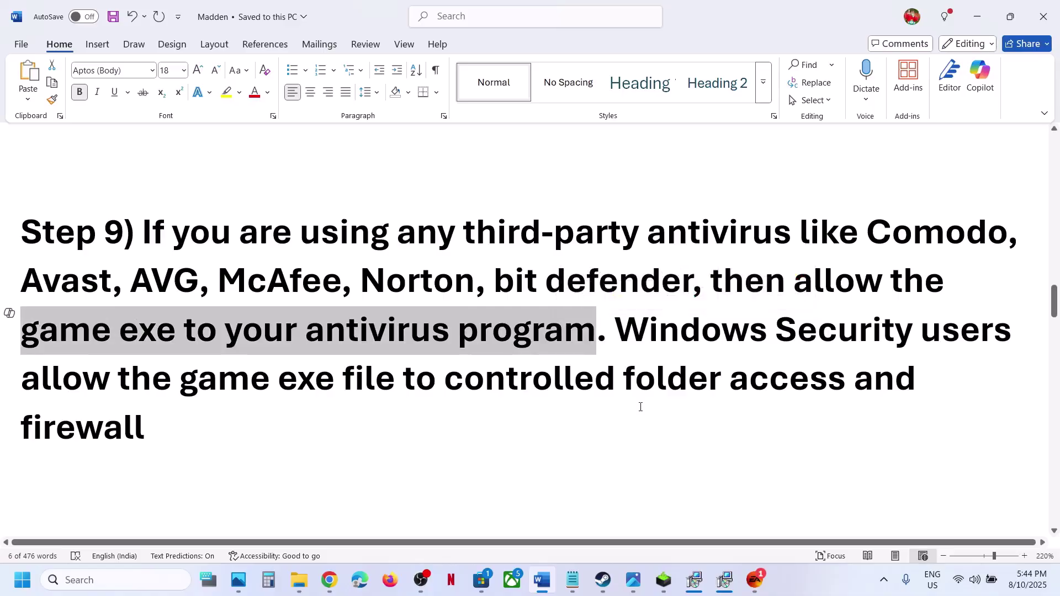
{"action": "key", "text": "super+i"}
Open Windows Security's ransomware protection page and its Controlled folder access allowed-apps list
{"action": "left_click", "coordinate": [87, 390]}
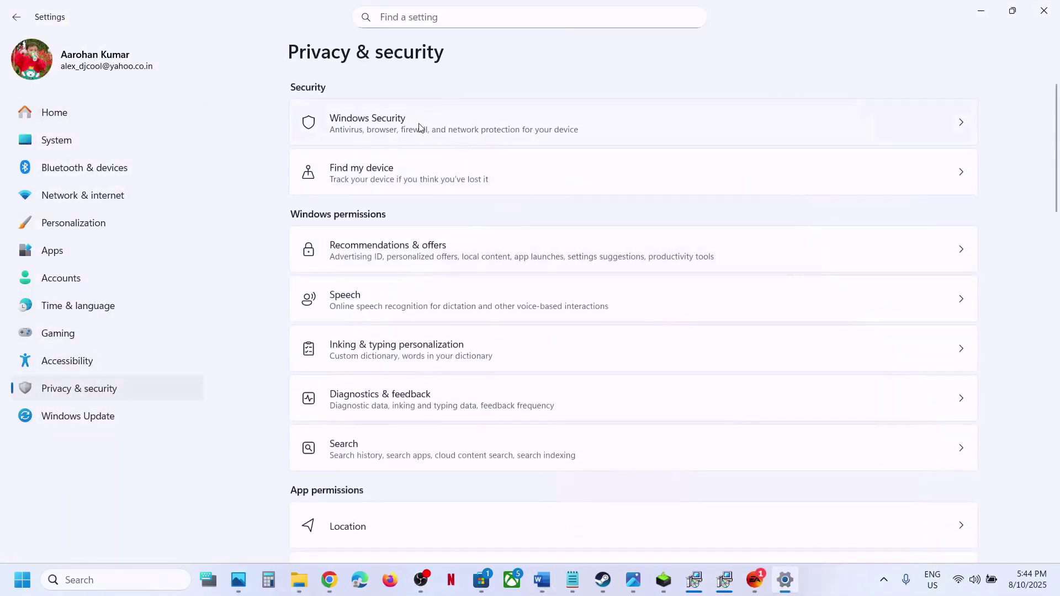
{"action": "left_click", "coordinate": [419, 128]}
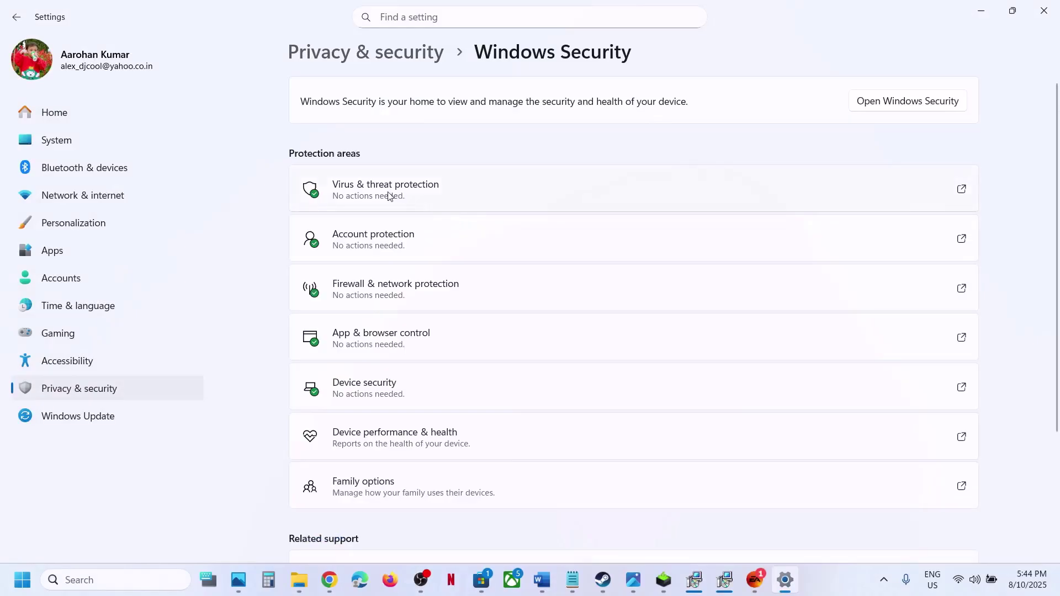
{"action": "left_click", "coordinate": [389, 196]}
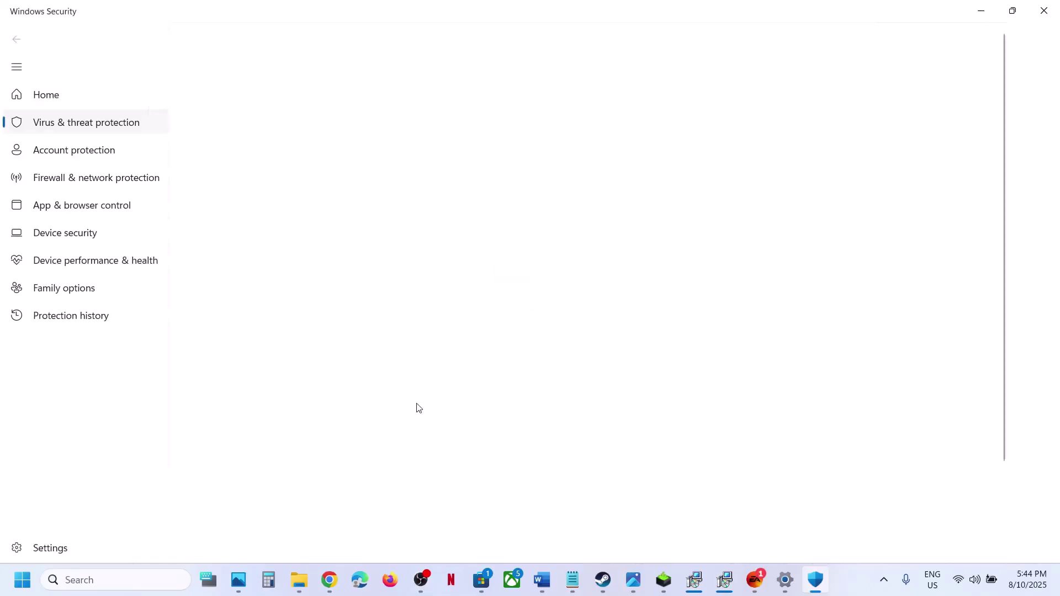
{"action": "scroll", "coordinate": [376, 448], "scroll_direction": "down", "scroll_amount": 3}
{"action": "left_click", "coordinate": [316, 512]}
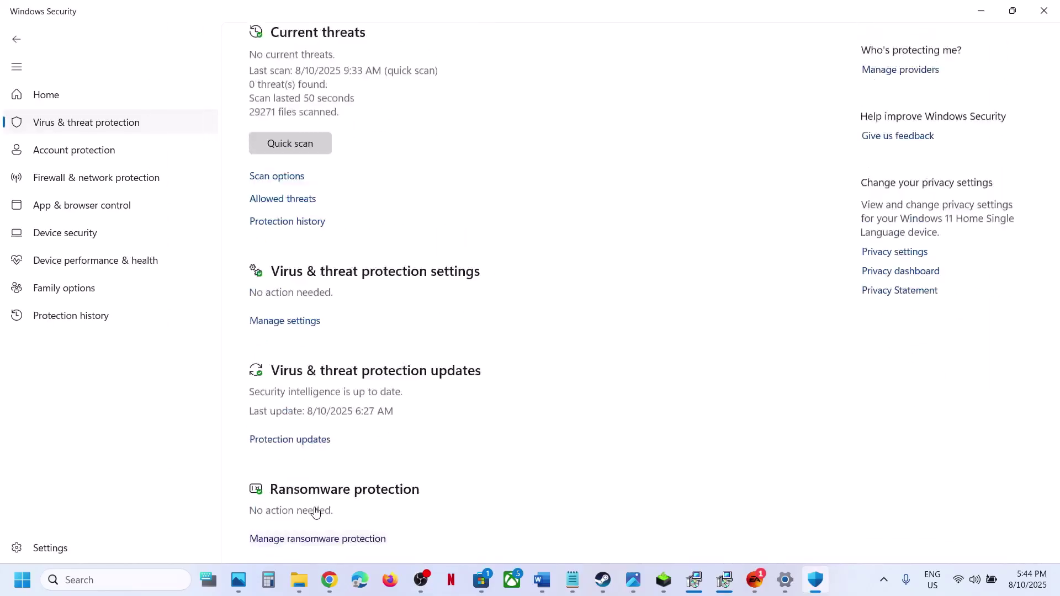
{"action": "left_click", "coordinate": [308, 294]}
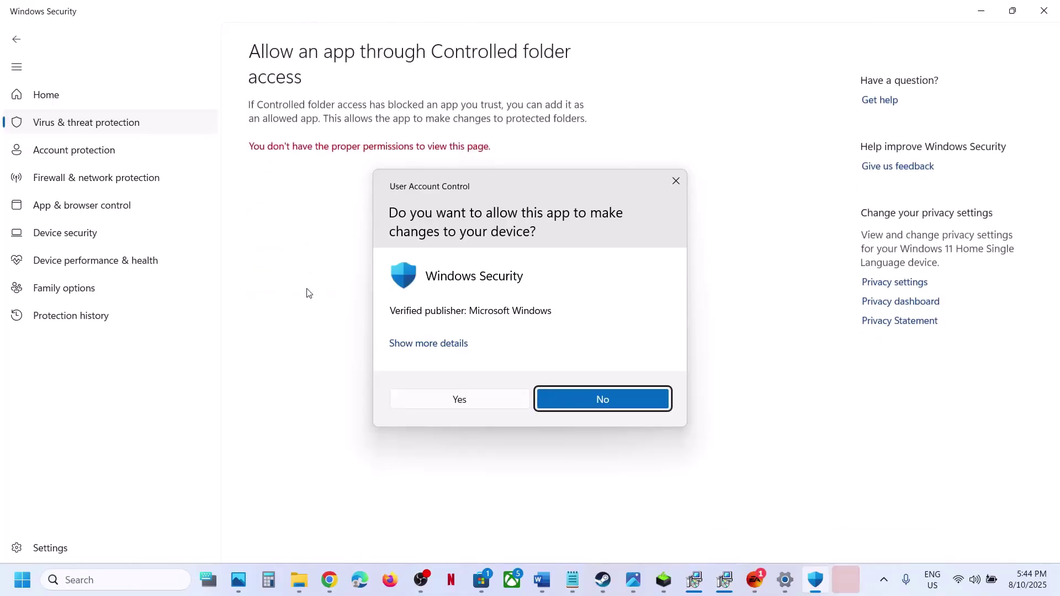
{"action": "left_click", "coordinate": [504, 404]}
Allow EAAntiCheat.GameServiceLauncher from C:\Program Files\EA Games\Madden NFL 26 through Controlled folder access
{"action": "left_click", "coordinate": [344, 154]}
{"action": "left_click", "coordinate": [332, 214]}
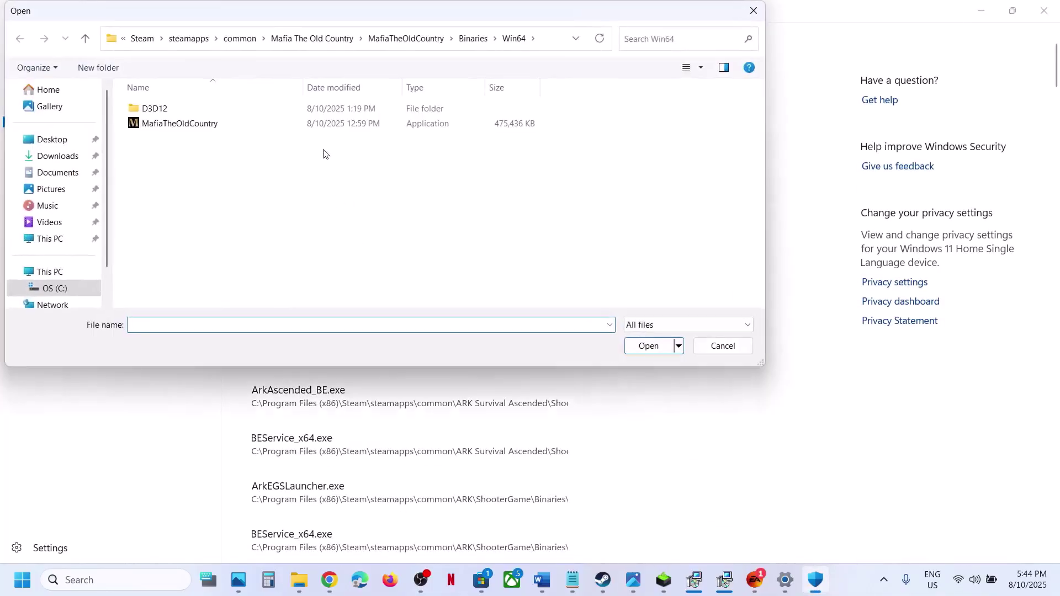
{"action": "left_click", "coordinate": [249, 44]}
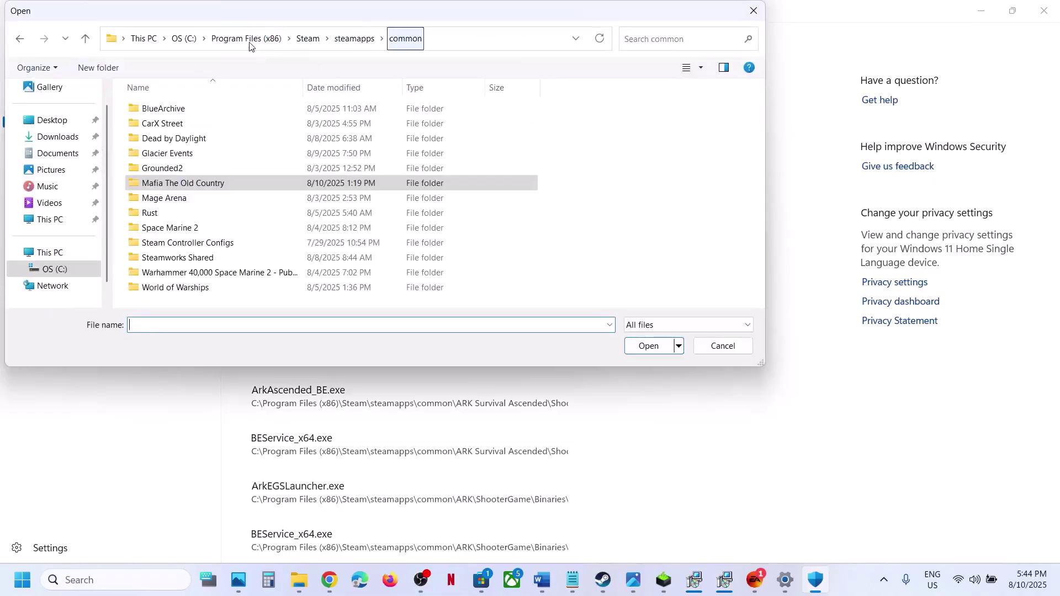
{"action": "left_click", "coordinate": [185, 38]}
{"action": "double_click", "coordinate": [192, 168]}
{"action": "scroll", "coordinate": [185, 243], "scroll_direction": "down", "scroll_amount": 1}
{"action": "double_click", "coordinate": [184, 243]}
{"action": "double_click", "coordinate": [170, 123]}
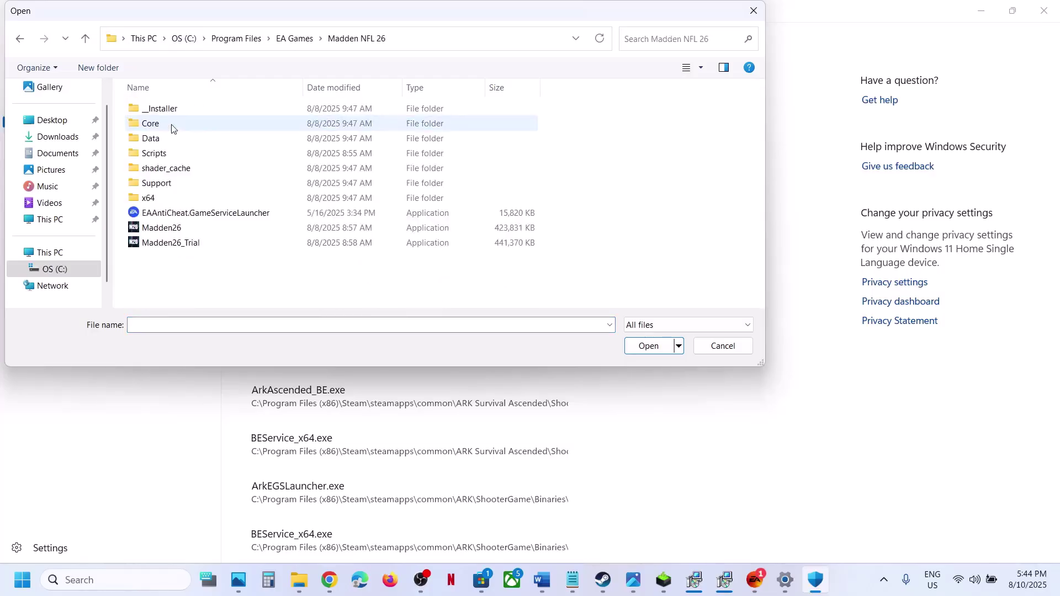
{"action": "left_click", "coordinate": [166, 213]}
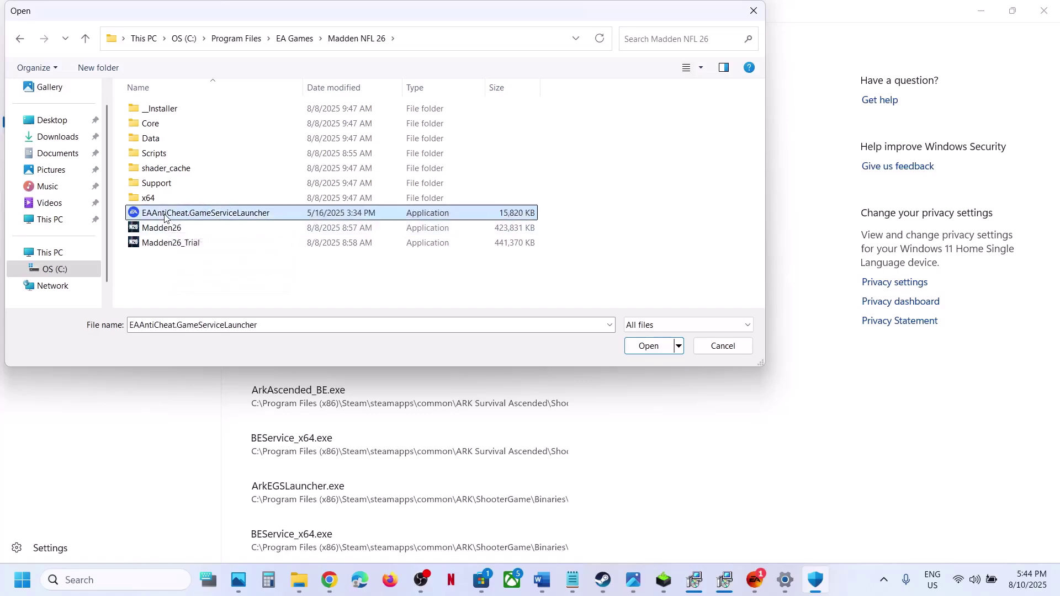
{"action": "left_click", "coordinate": [654, 356]}
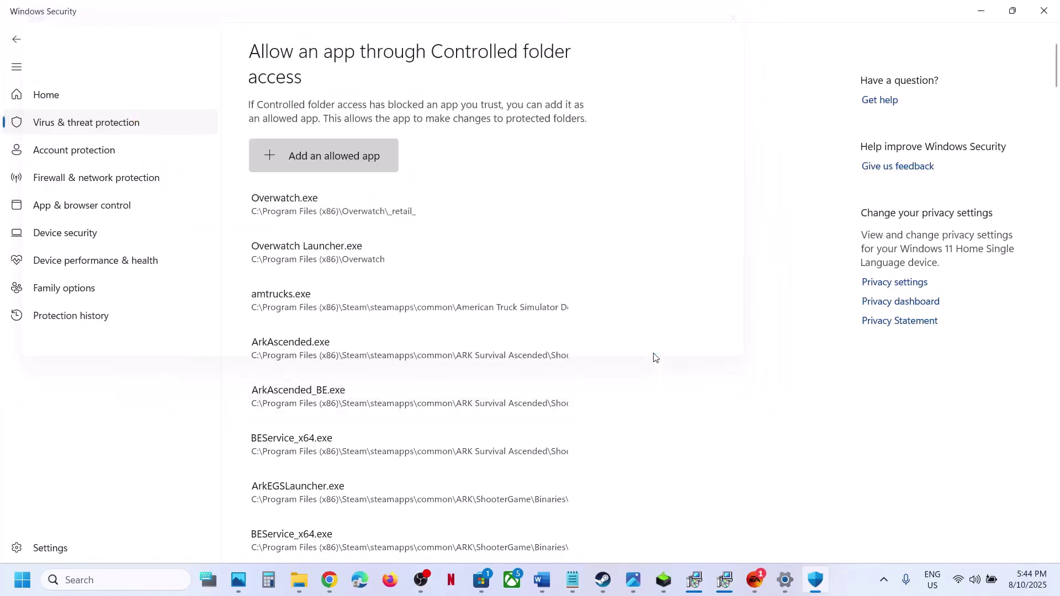
Add the Madden26 and Madden26_Trial executables as allowed apps
{"action": "left_click", "coordinate": [334, 154]}
{"action": "left_click", "coordinate": [326, 210]}
{"action": "left_click", "coordinate": [167, 228]}
{"action": "double_click", "coordinate": [167, 228]}
{"action": "left_click", "coordinate": [339, 165]}
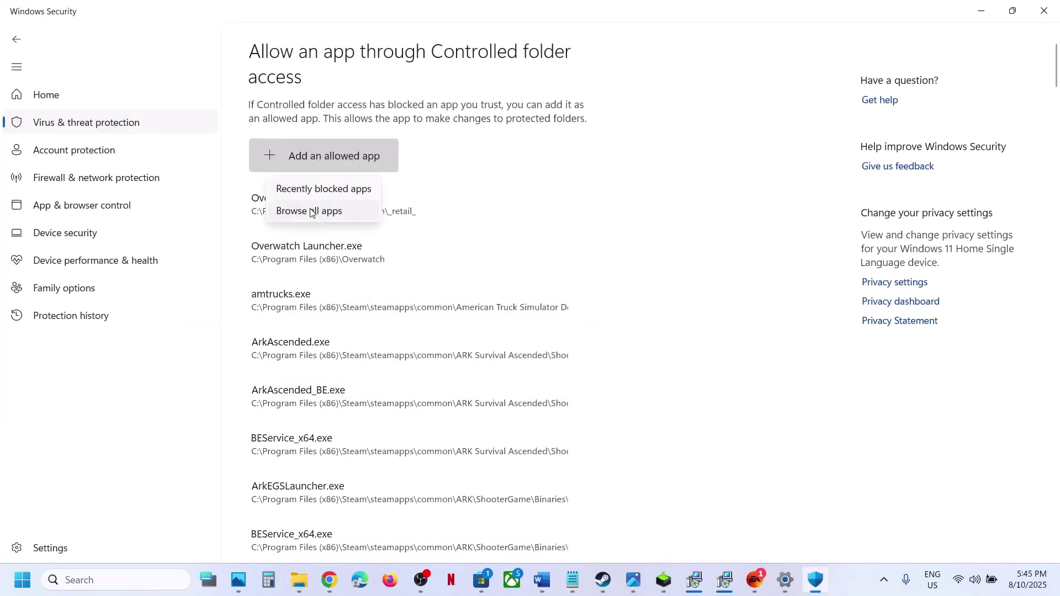
{"action": "left_click", "coordinate": [311, 212]}
{"action": "left_click", "coordinate": [159, 246]}
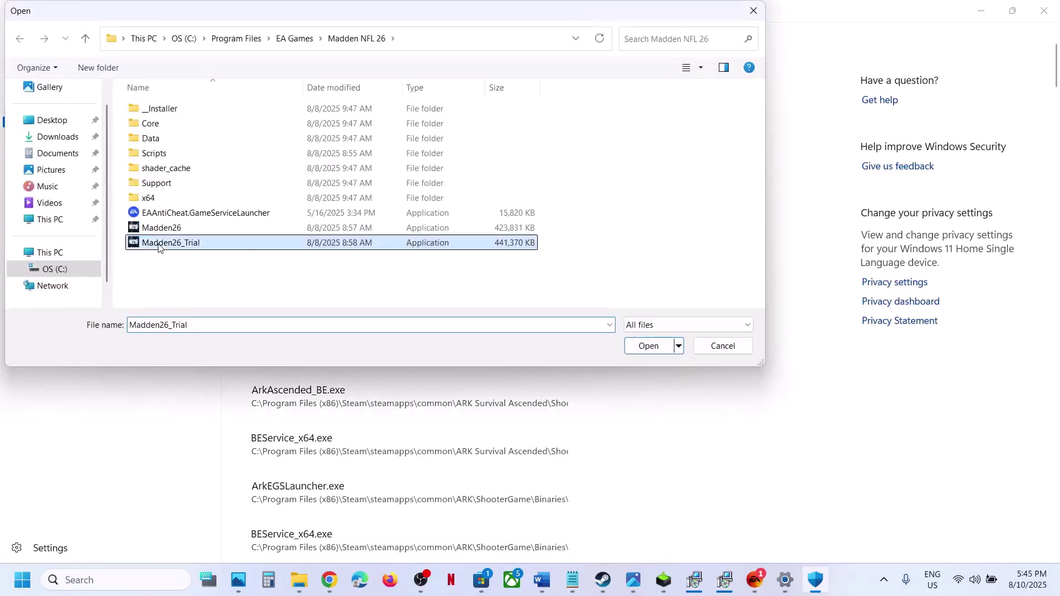
{"action": "left_click", "coordinate": [650, 347]}
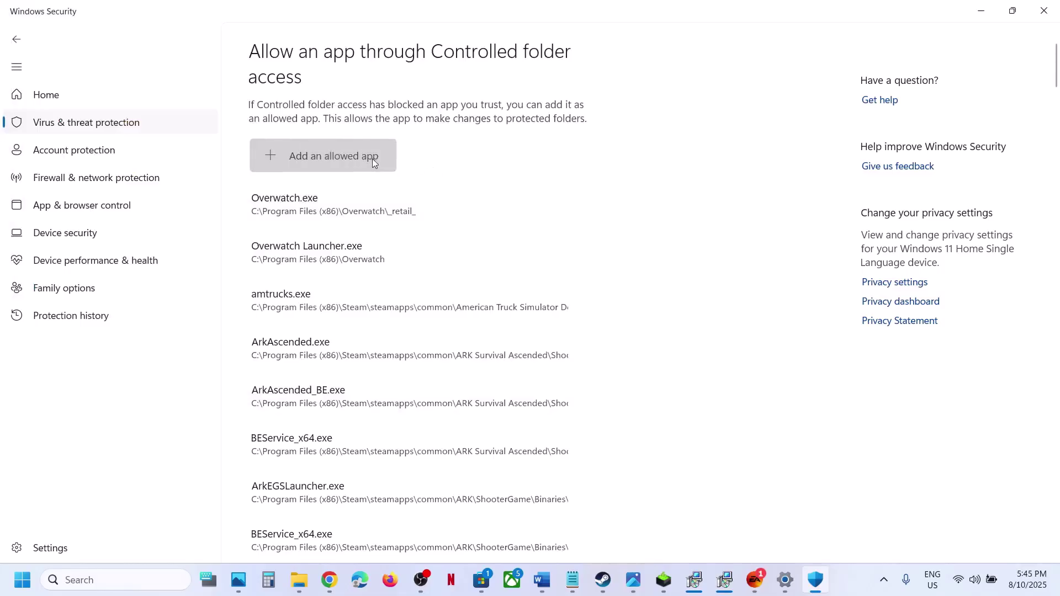
Allow EAAntiCheat.Installer from the __Installer\EAAntiCheat folder, then close Windows Security
{"action": "left_click", "coordinate": [372, 158]}
{"action": "left_click", "coordinate": [334, 210]}
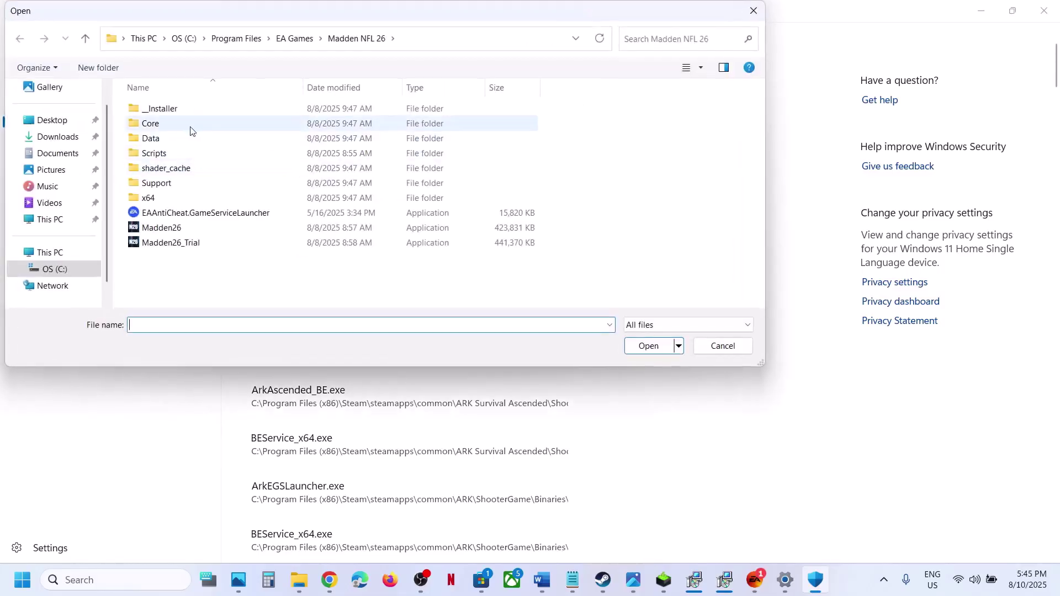
{"action": "double_click", "coordinate": [170, 110]}
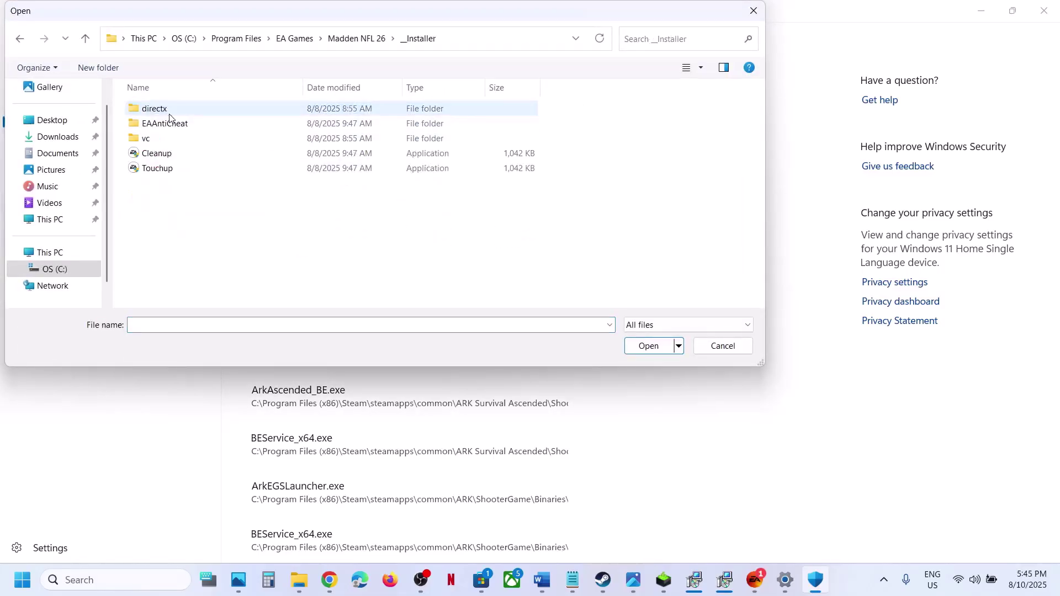
{"action": "double_click", "coordinate": [170, 121]}
{"action": "left_click", "coordinate": [167, 111]}
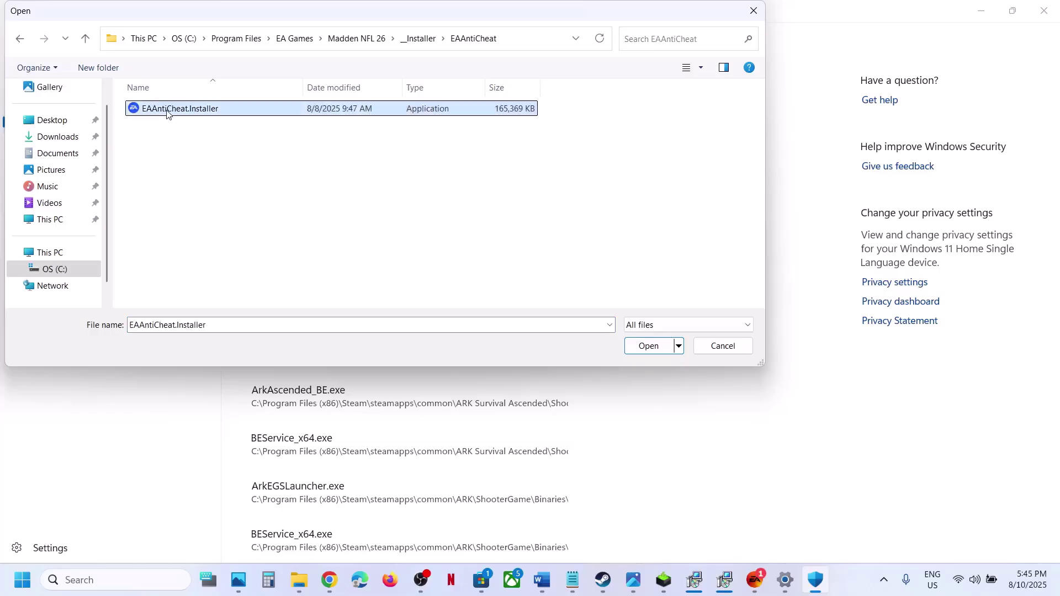
{"action": "left_click", "coordinate": [646, 346]}
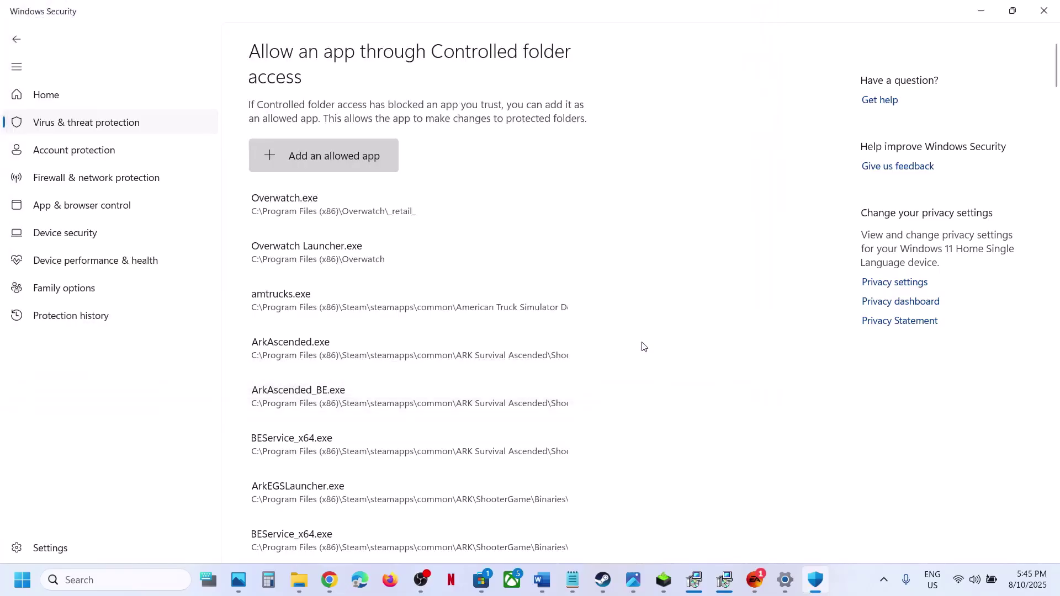
{"action": "left_click", "coordinate": [1049, 12]}
{"action": "left_click", "coordinate": [1048, 12]}
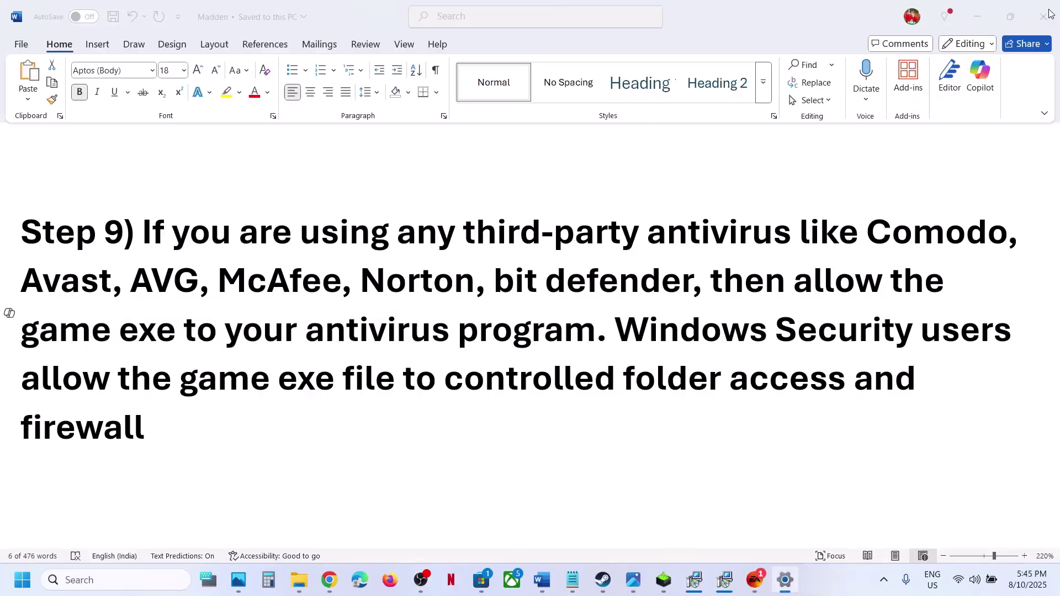
{"action": "scroll", "coordinate": [579, 275], "scroll_direction": "down", "scroll_amount": 3}
{"action": "scroll", "coordinate": [579, 276], "scroll_direction": "up", "scroll_amount": 2}
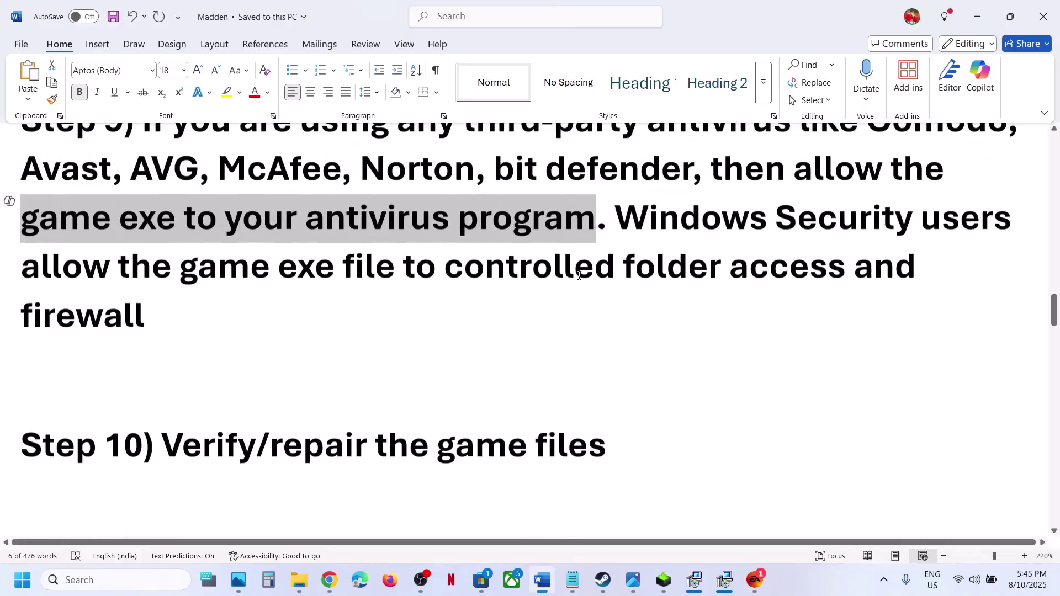
{"action": "left_click", "coordinate": [611, 581]}
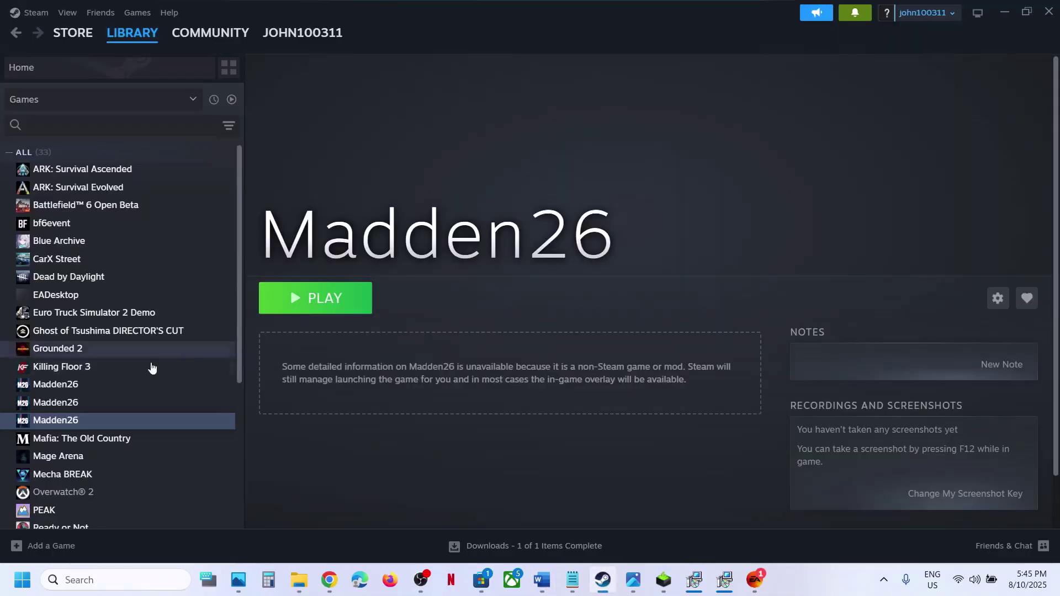
{"action": "right_click", "coordinate": [81, 419]}
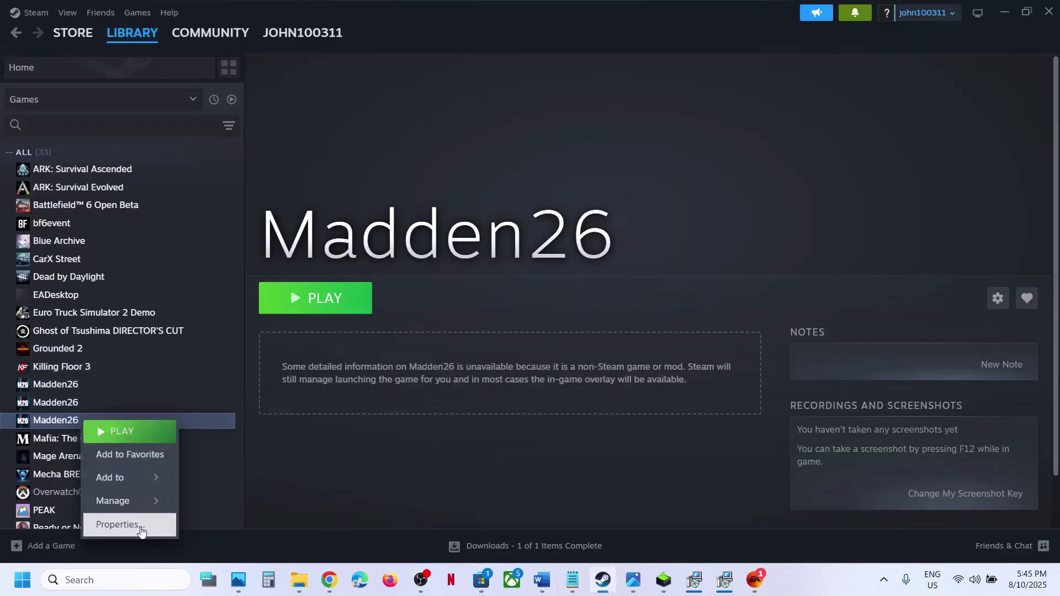
{"action": "left_click", "coordinate": [117, 525]}
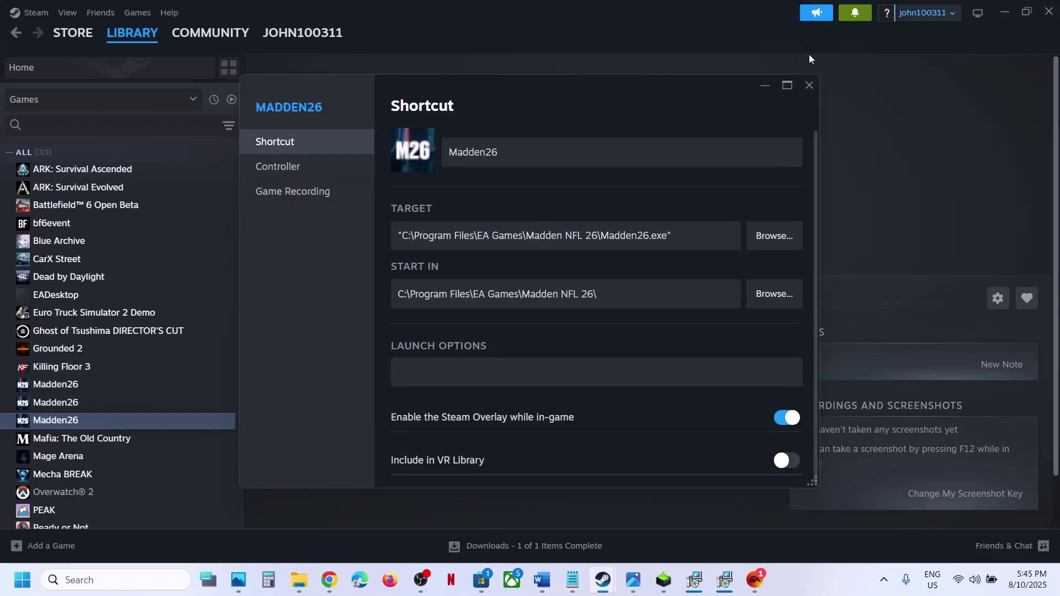
{"action": "left_click", "coordinate": [808, 86]}
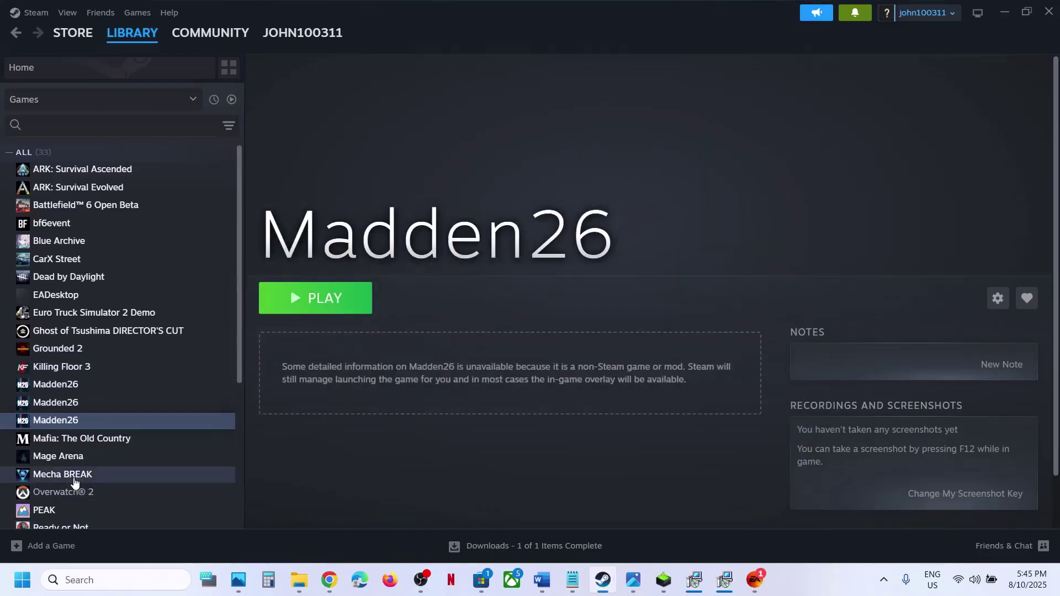
{"action": "right_click", "coordinate": [75, 483]}
{"action": "left_click", "coordinate": [118, 463]}
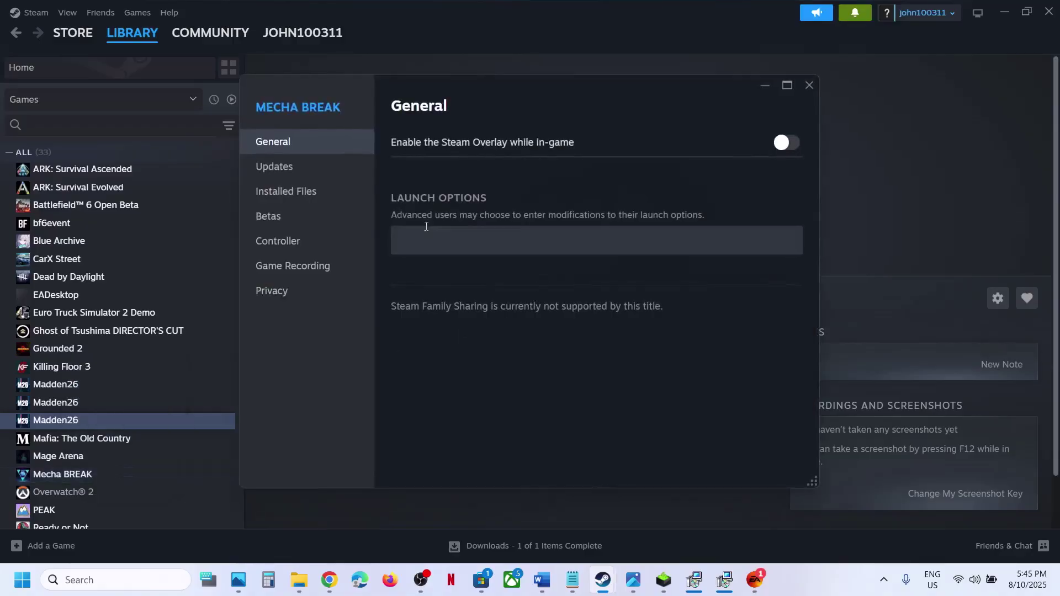
{"action": "left_click", "coordinate": [338, 196]}
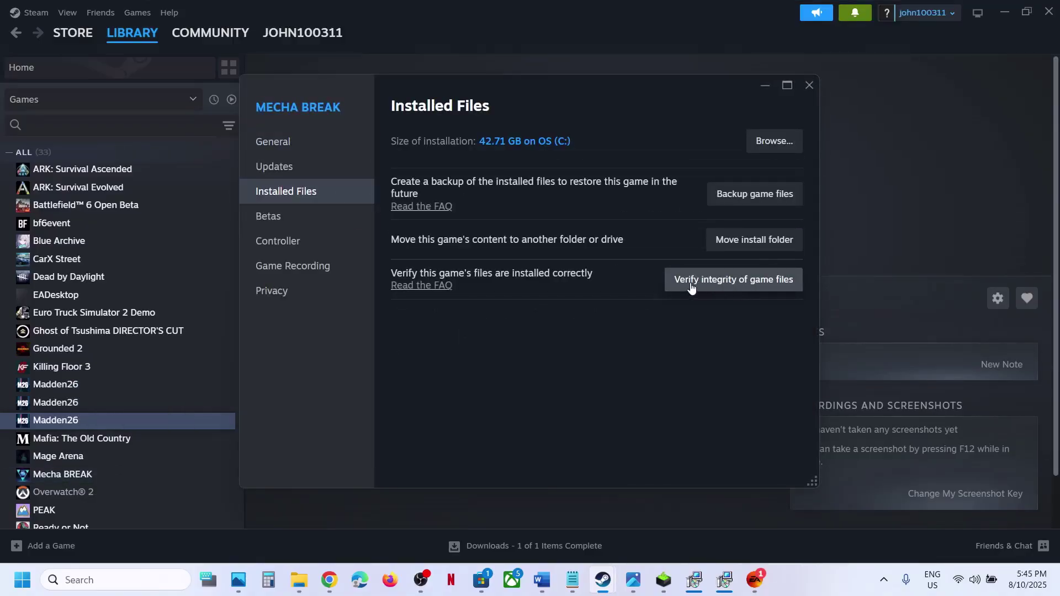
{"action": "left_click", "coordinate": [811, 82]}
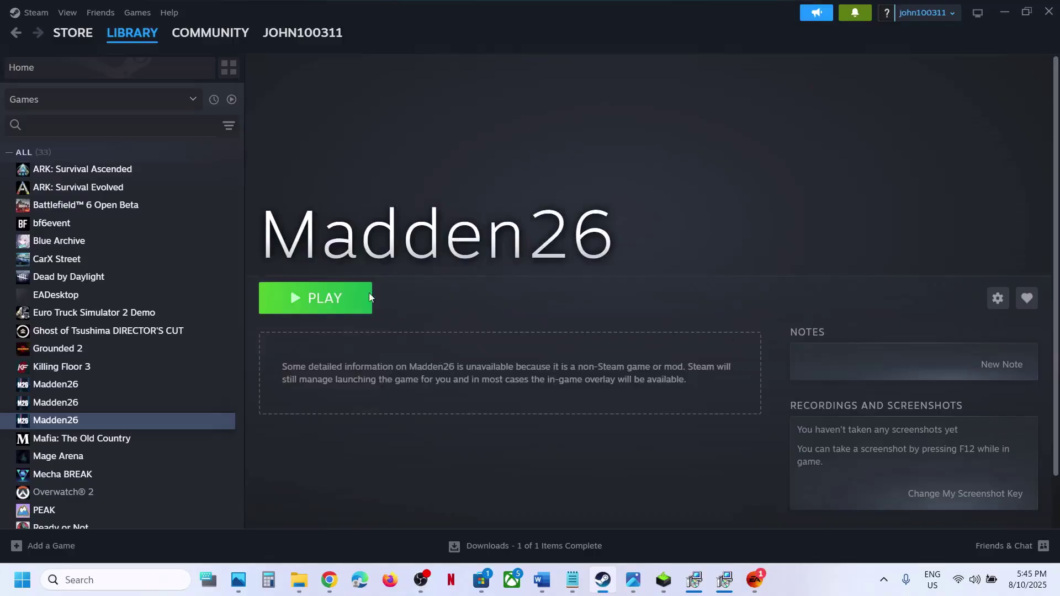
{"action": "left_click", "coordinate": [755, 580]}
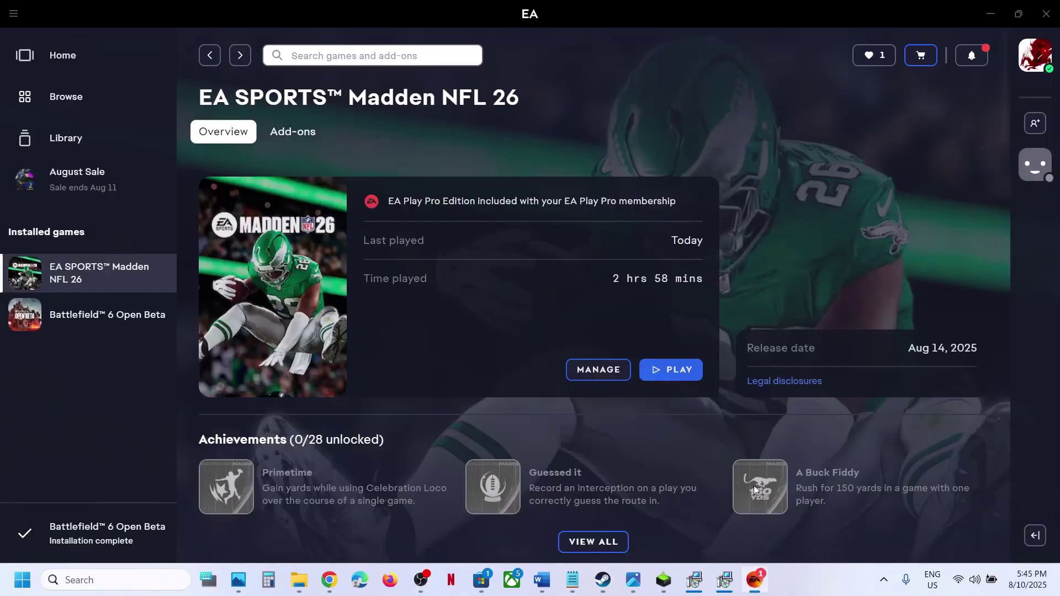
{"action": "left_click", "coordinate": [615, 380]}
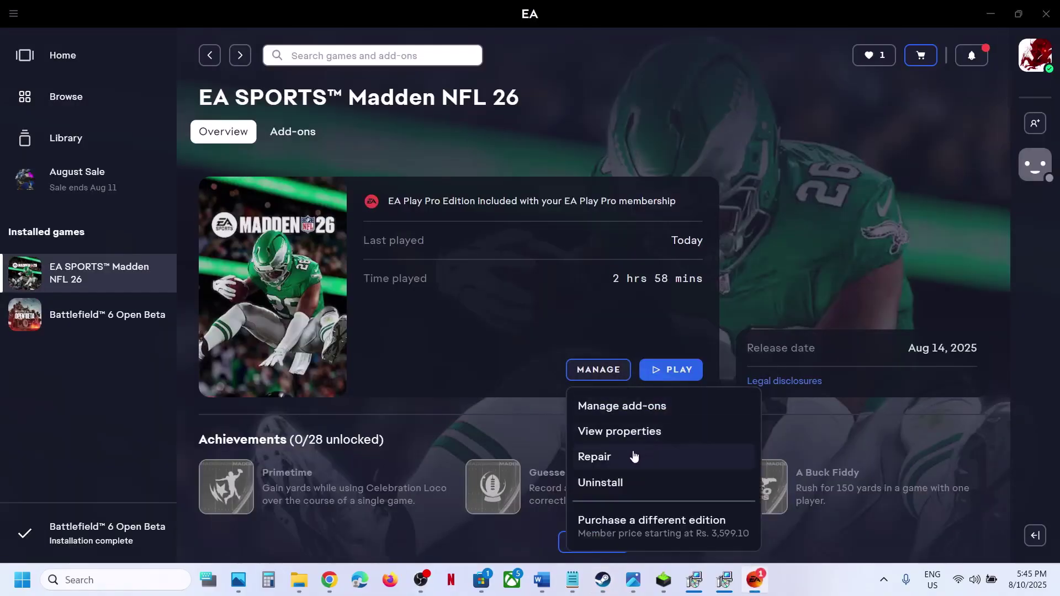
{"action": "left_click", "coordinate": [445, 324]}
{"action": "left_click", "coordinate": [546, 568]}
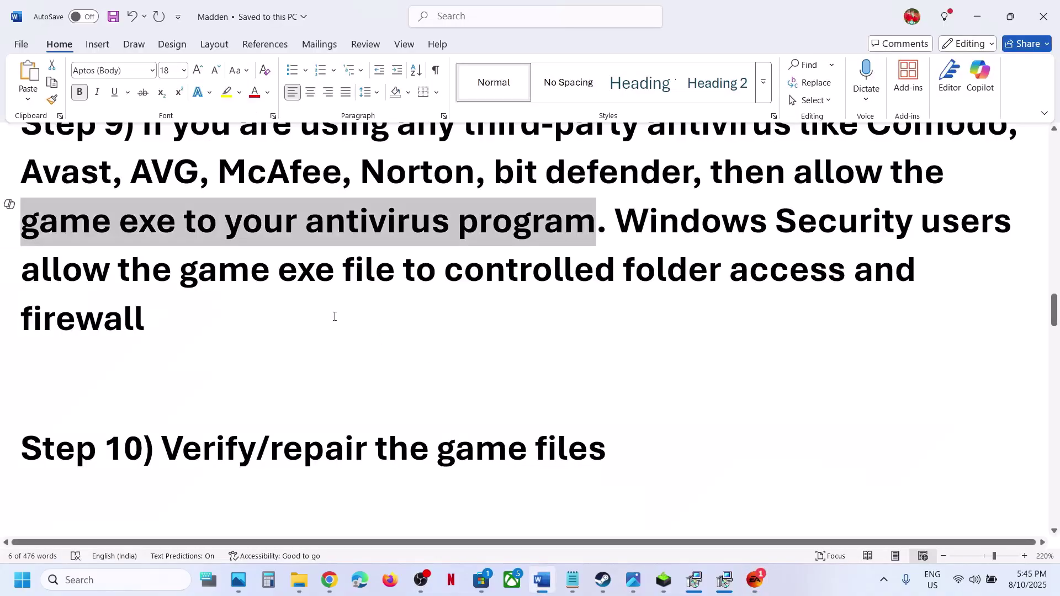
{"action": "scroll", "coordinate": [334, 316], "scroll_direction": "down", "scroll_amount": 3}
Search Windows for Control Panel and open it
{"action": "right_click", "coordinate": [334, 316]}
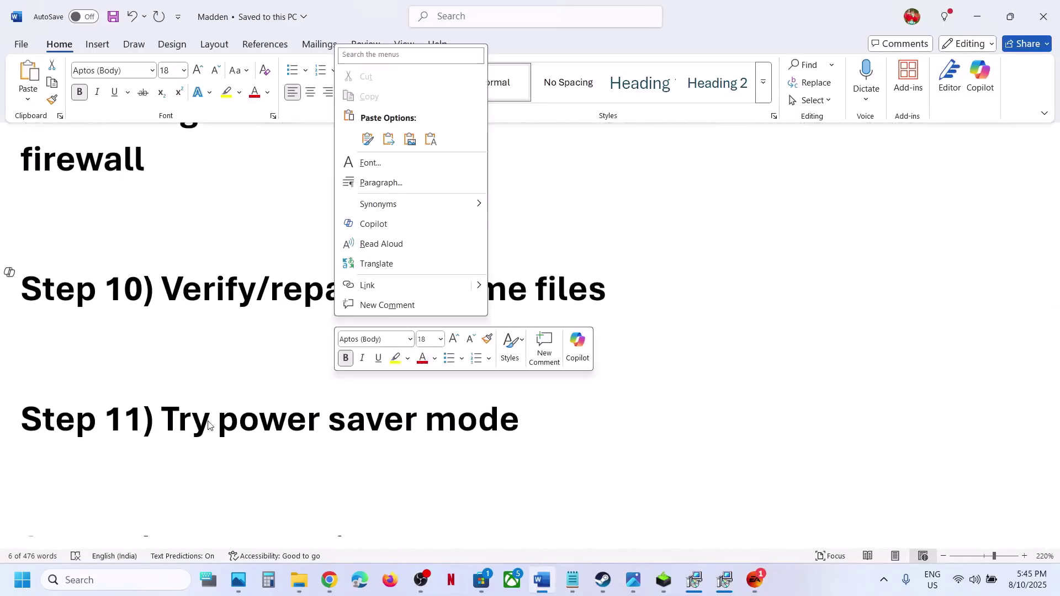
{"action": "left_click", "coordinate": [186, 466]}
{"action": "left_click", "coordinate": [108, 580]}
{"action": "type", "text": "comt"}
{"action": "key", "text": "BackSpace"}
{"action": "key", "text": "BackSpace"}
{"action": "type", "text": "n"}
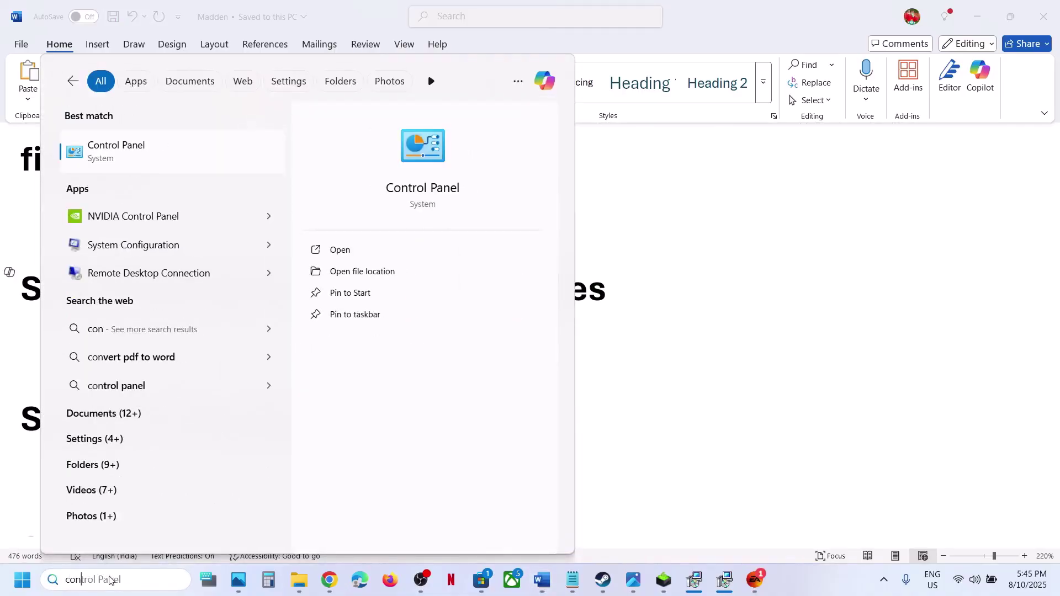
{"action": "key", "text": "Tab"}
{"action": "left_click", "coordinate": [156, 156]}
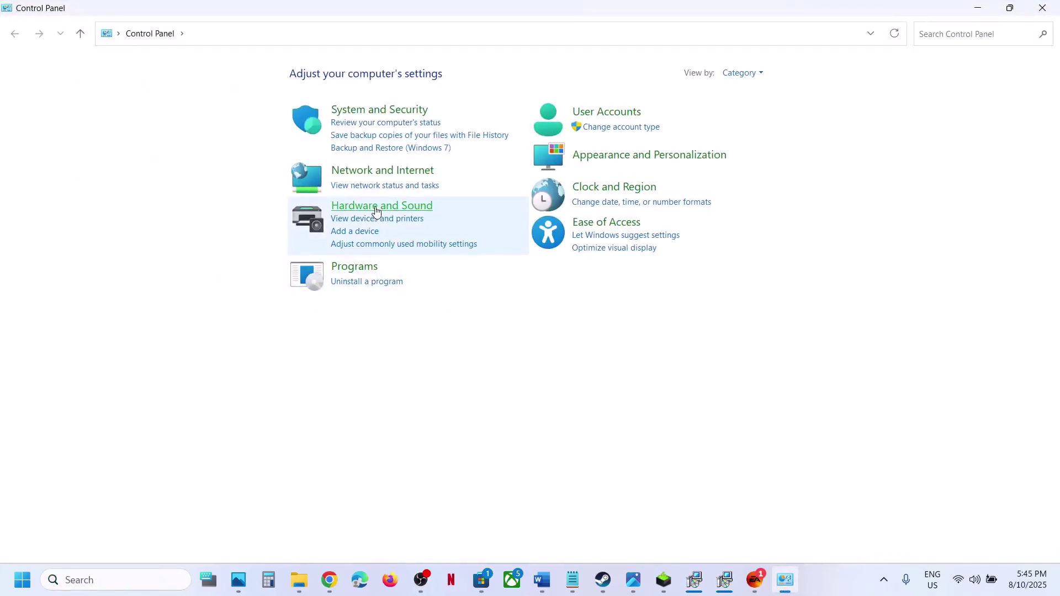
Go to Hardware and Sound > Power Options, briefly checking the Power Saver reference image
{"action": "left_click", "coordinate": [378, 209]}
{"action": "left_click", "coordinate": [221, 188]}
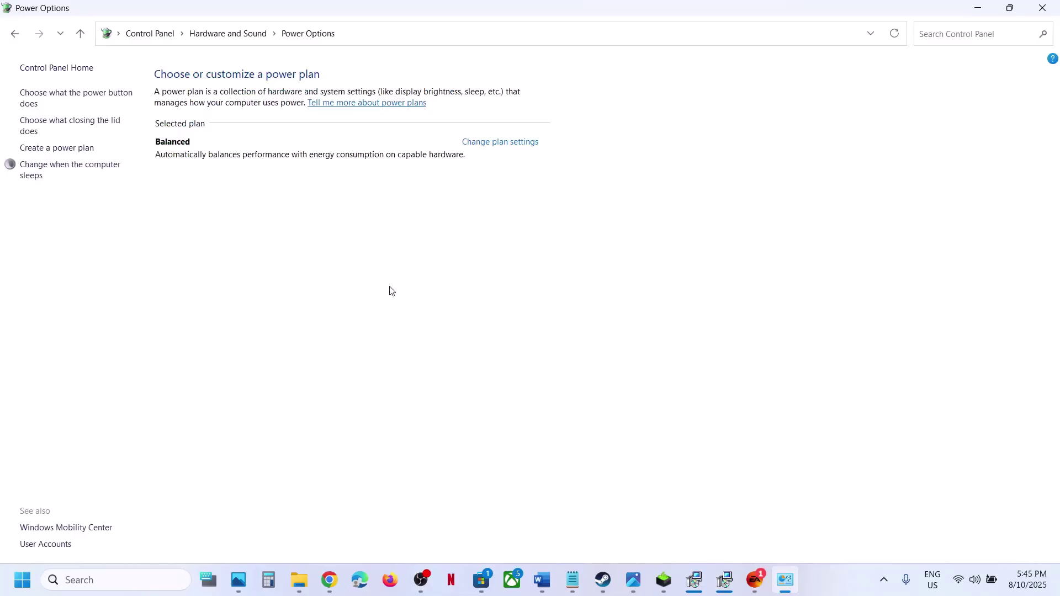
{"action": "left_click", "coordinate": [638, 570]}
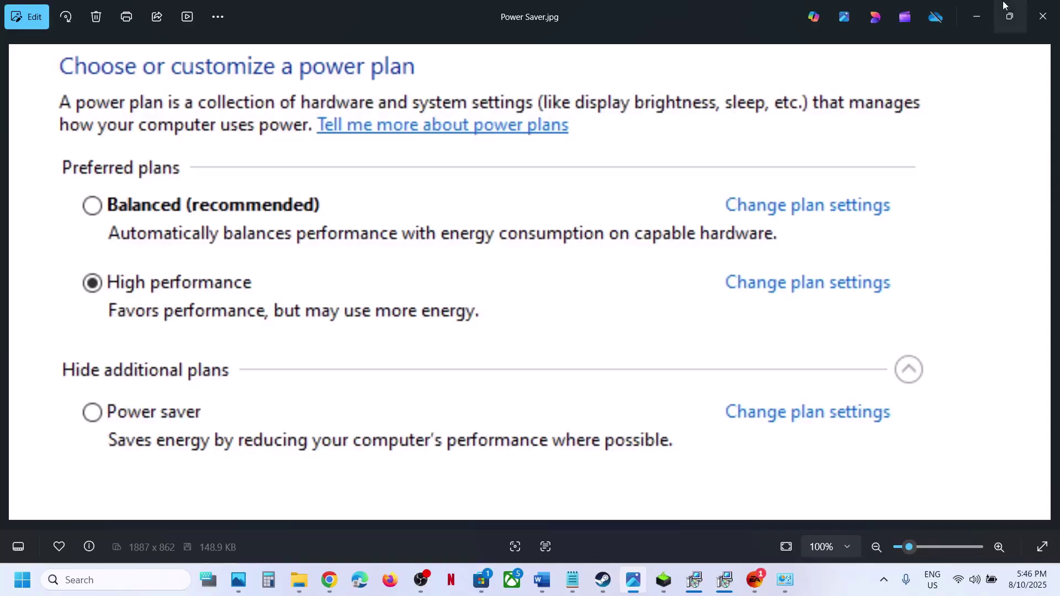
{"action": "left_click", "coordinate": [978, 16]}
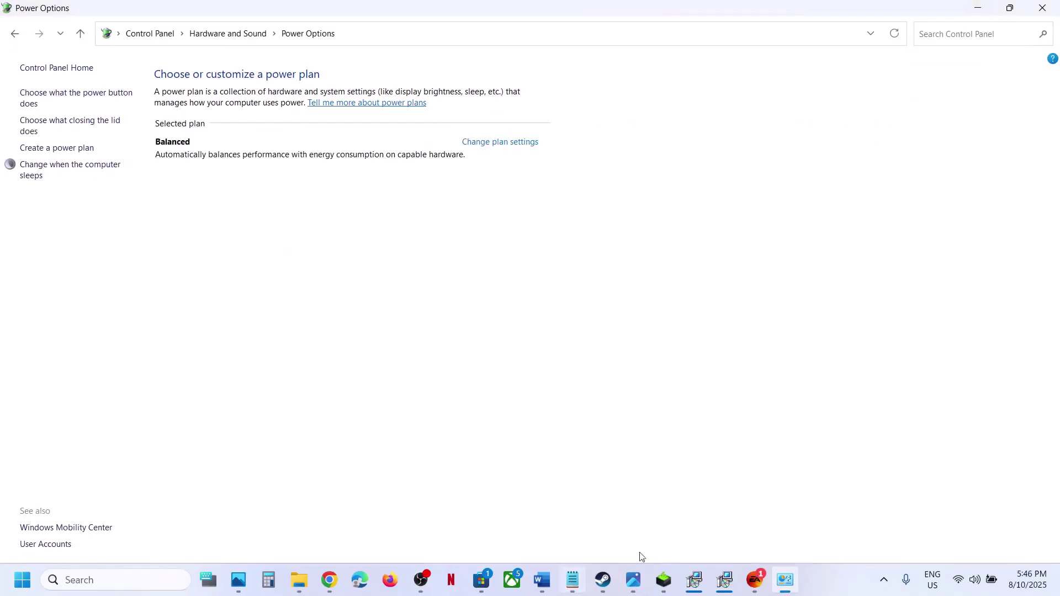